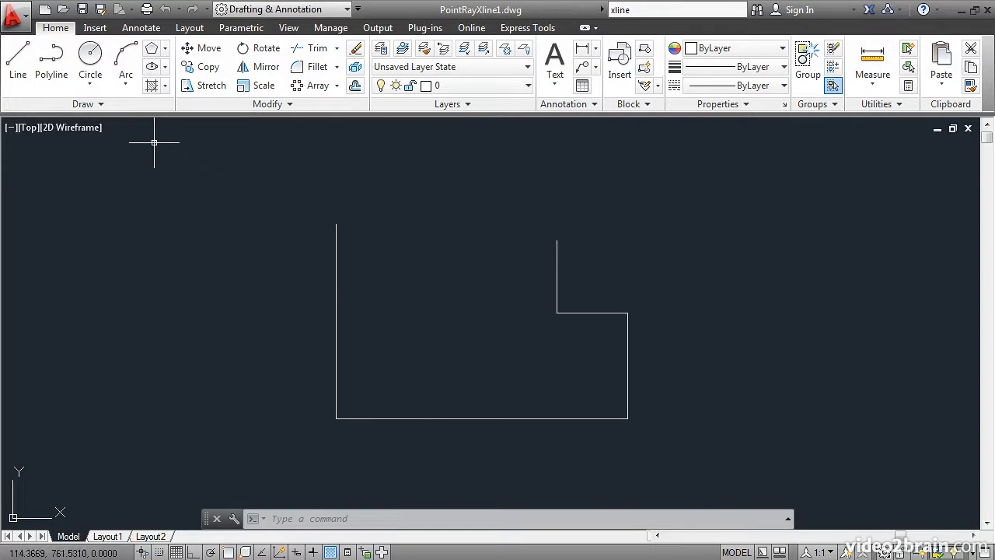
- With Ortho on, draw a horizontal construction line crossing the upper parts of both open vertical lines
click(117, 105)
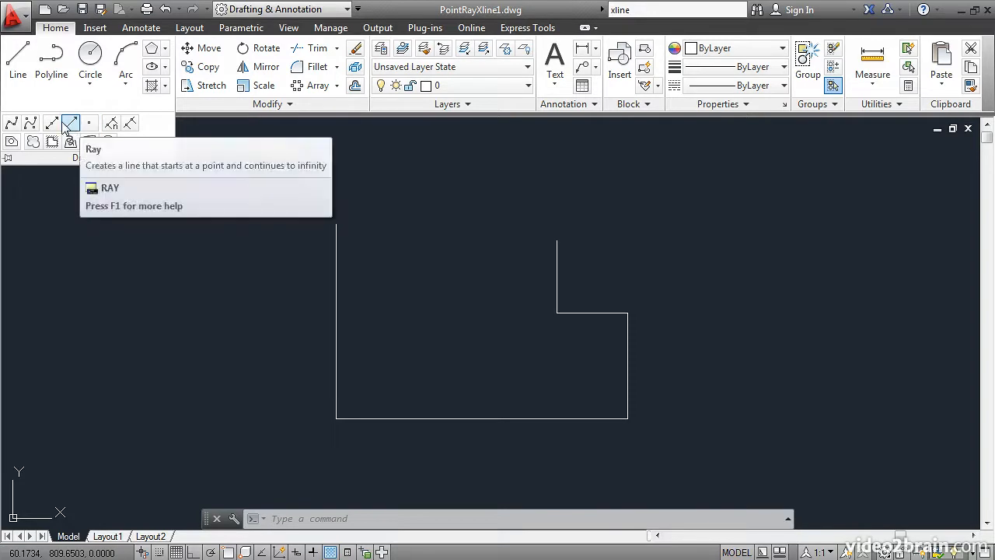
click(52, 124)
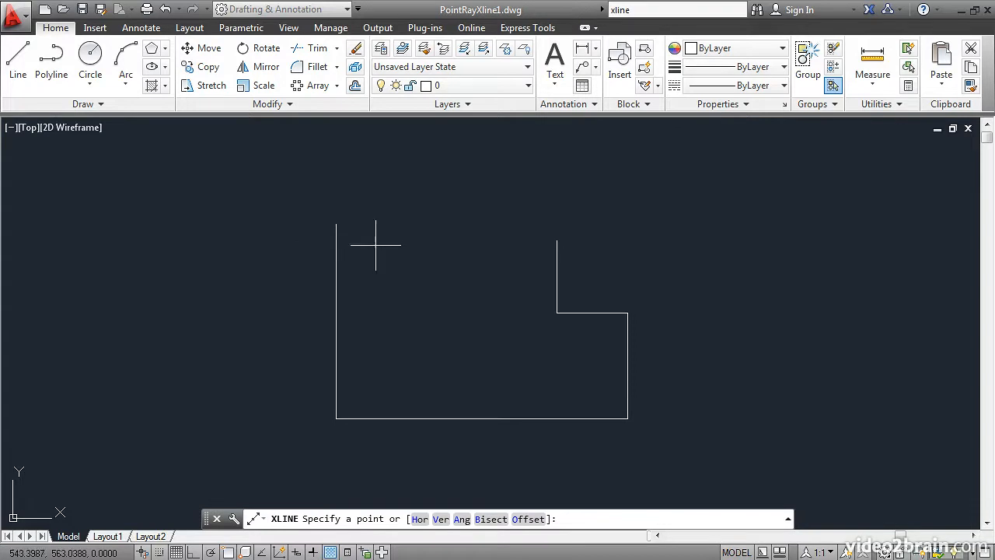
click(447, 259)
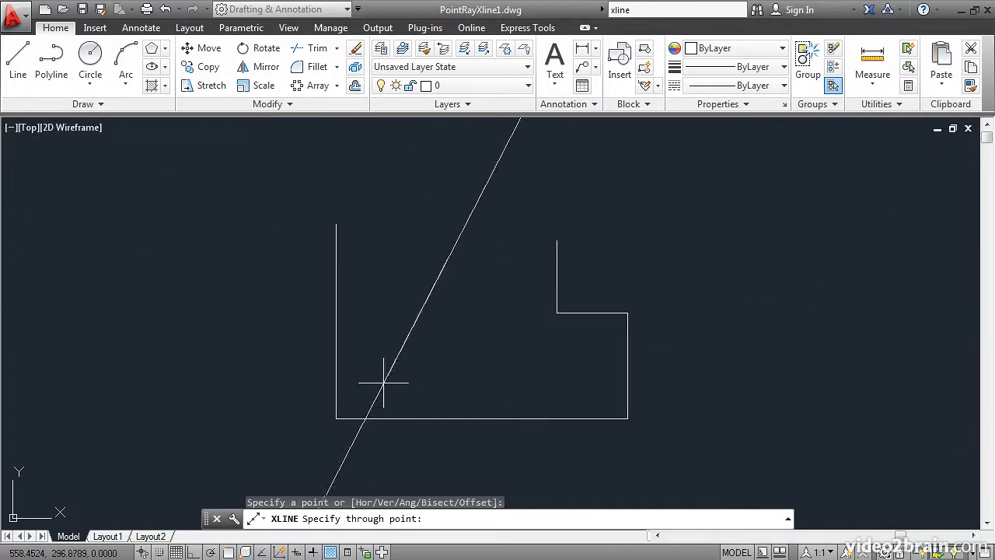
click(192, 552)
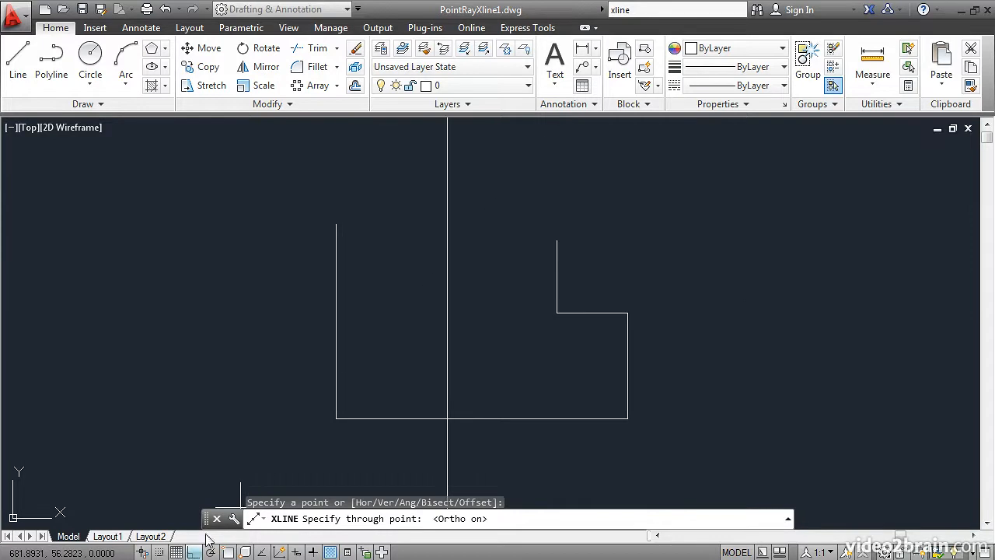
click(521, 259)
key(Return)
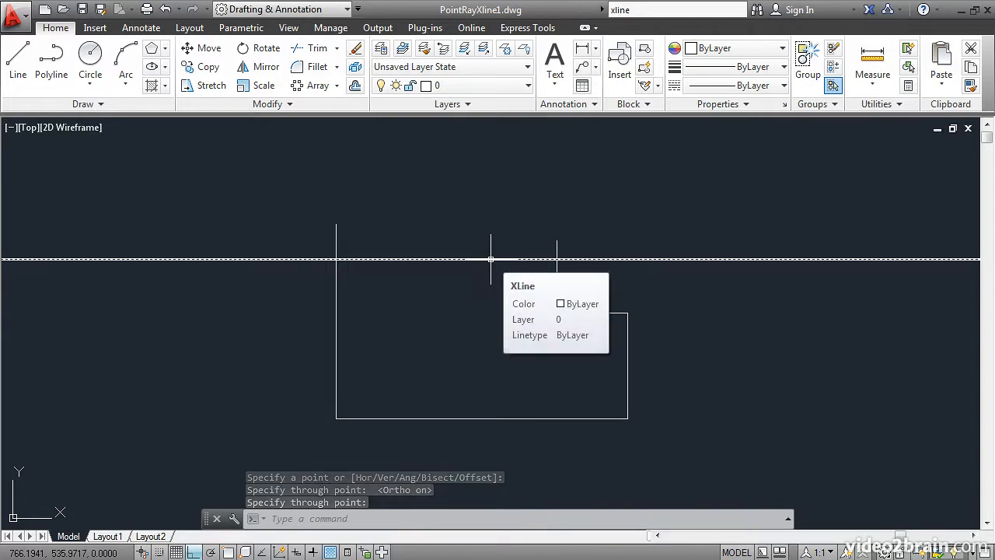
- Trim the construction line outside the short right vertical line, and trim both vertical lines' ends above it
scroll(470, 292, down, 4)
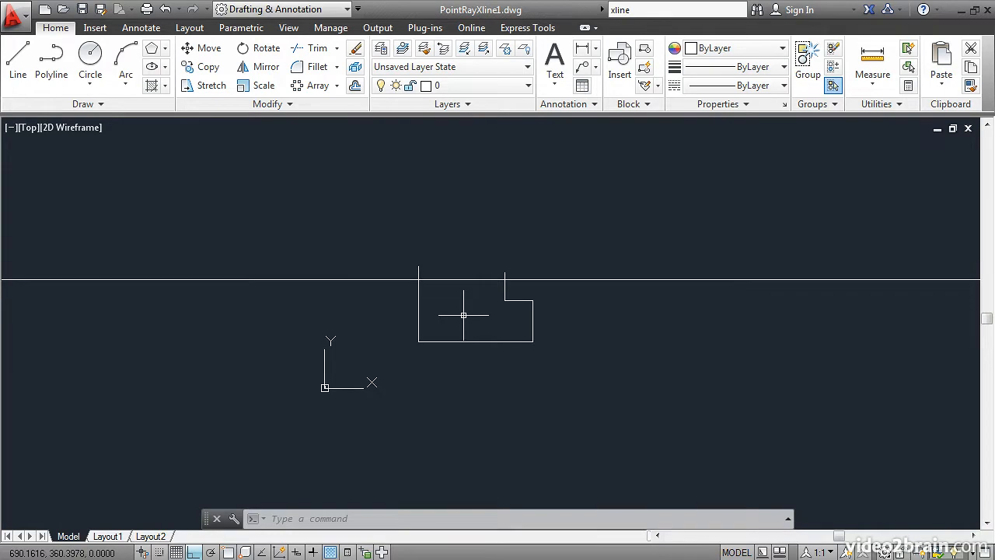
scroll(464, 315, up, 4)
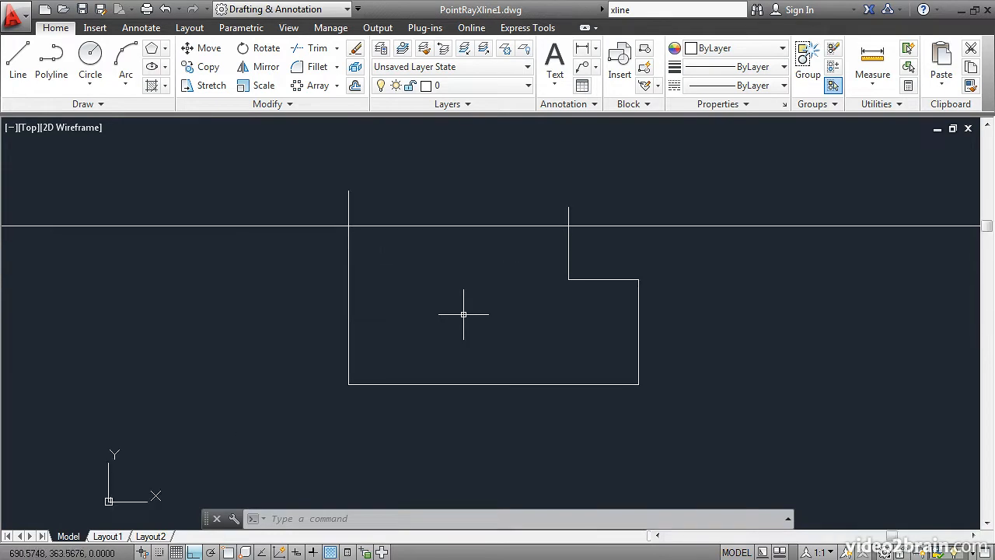
middle_drag(467, 287, 449, 320)
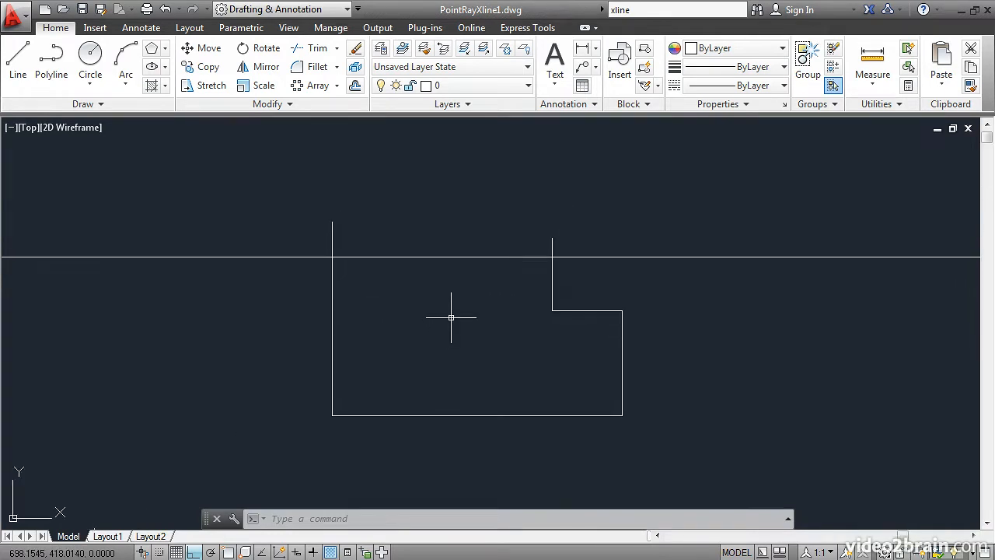
click(314, 51)
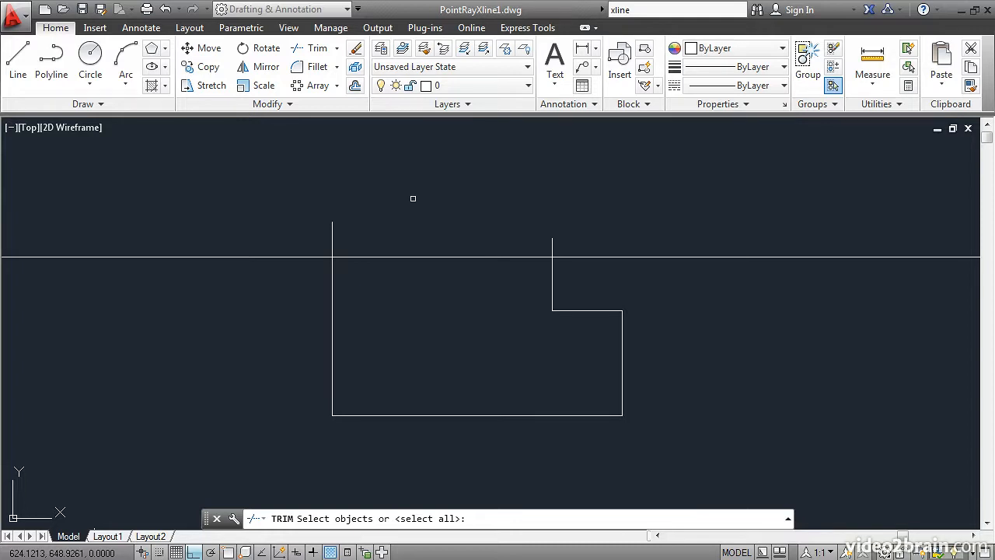
key(Return)
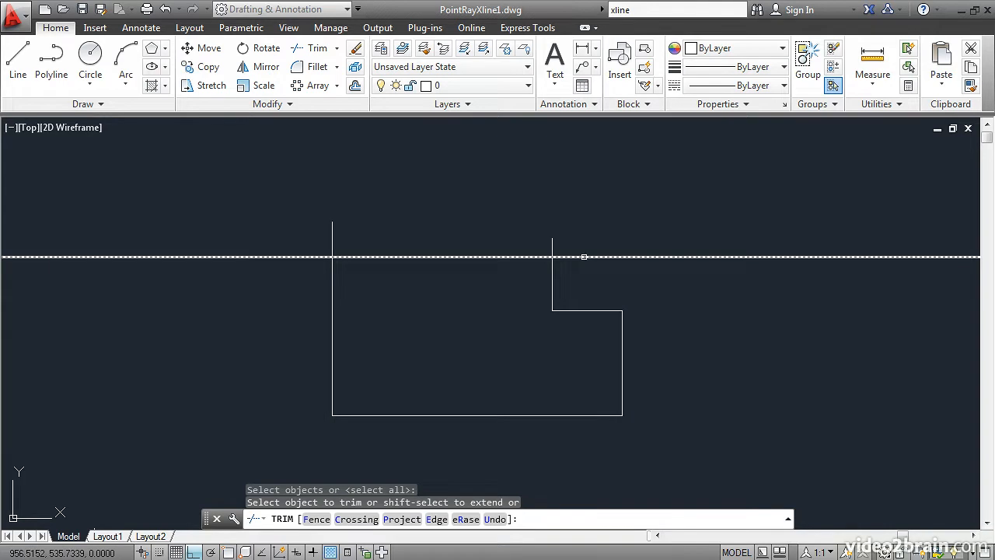
click(584, 257)
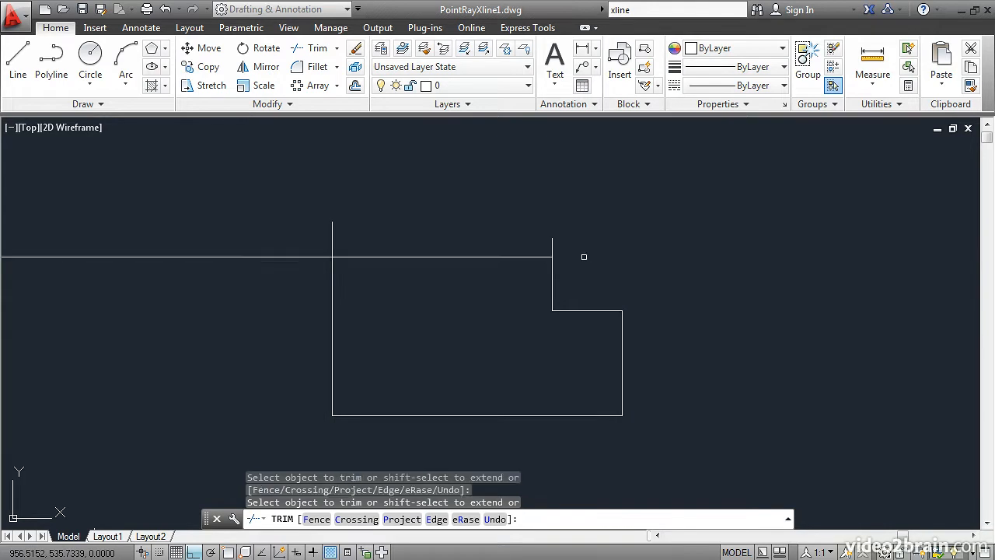
click(333, 238)
key(Return)
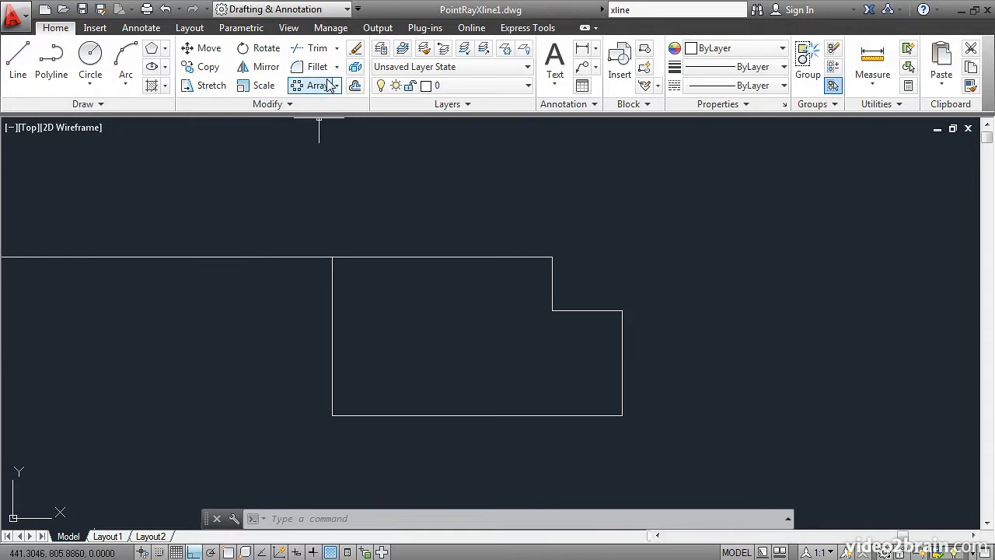
- Trim the construction line's remaining overhang outside the left vertical line to close the profile's top edge
click(314, 47)
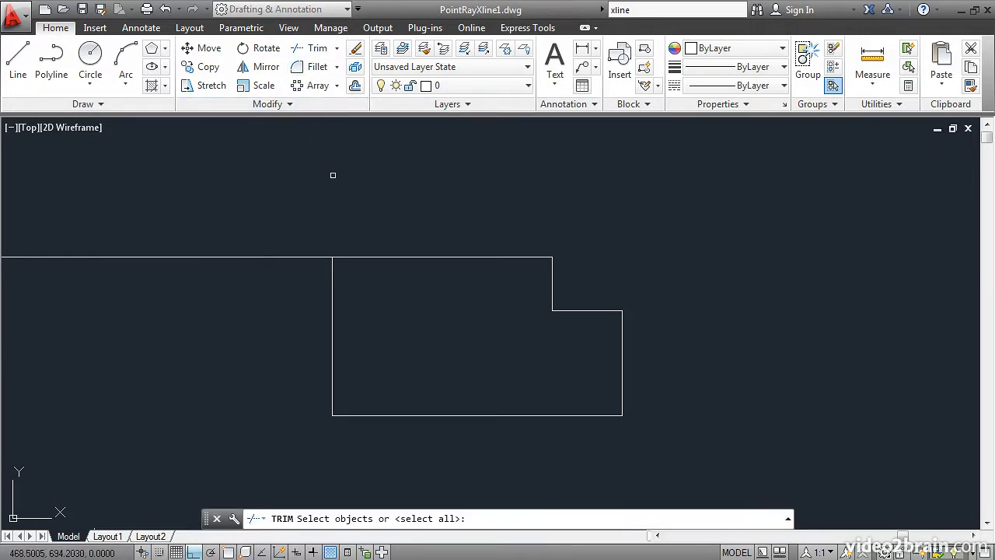
key(Return)
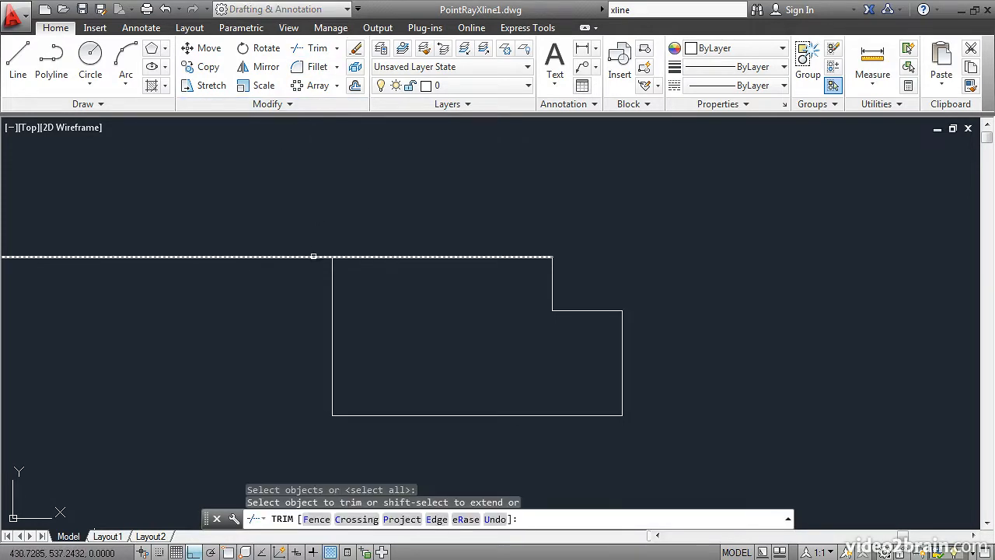
click(312, 255)
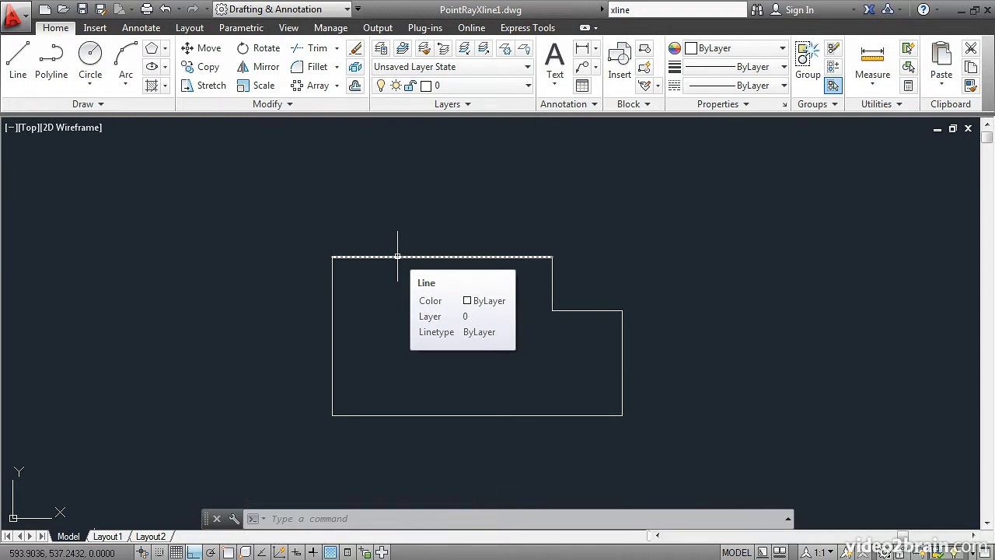
- Place a point at the midpoint of the profile's far-right vertical line using the Midpoint snap
text(ddptype)
key(Return)
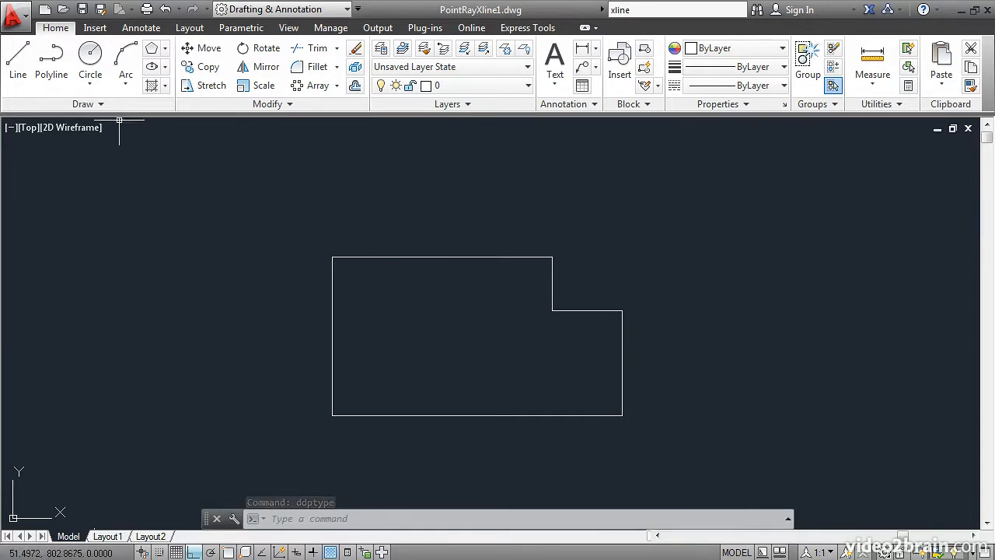
click(91, 103)
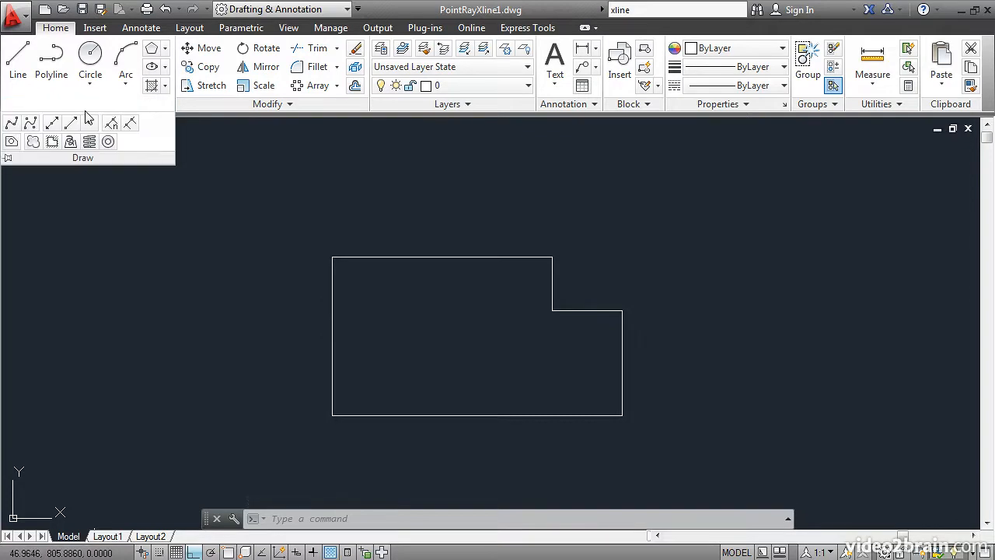
click(89, 124)
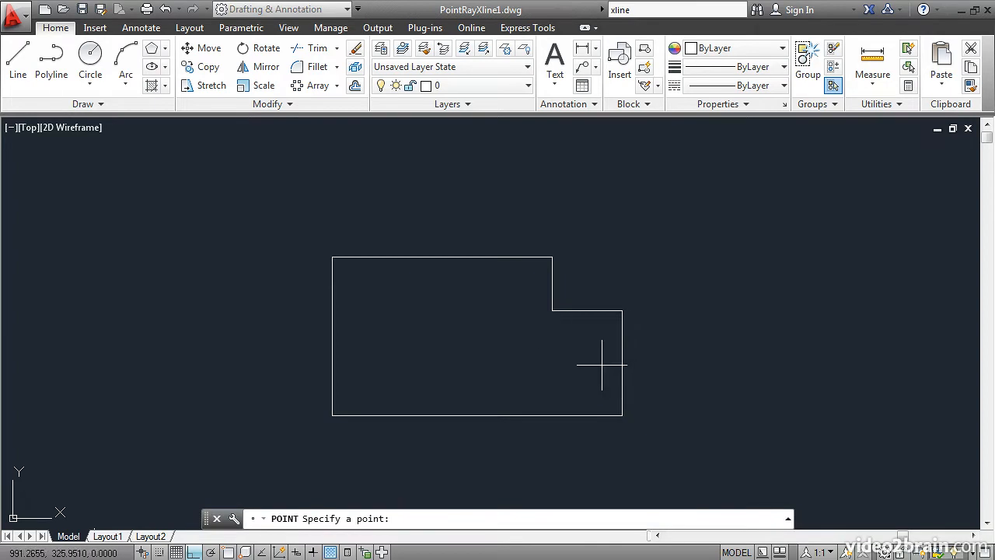
shift+right_click(633, 236)
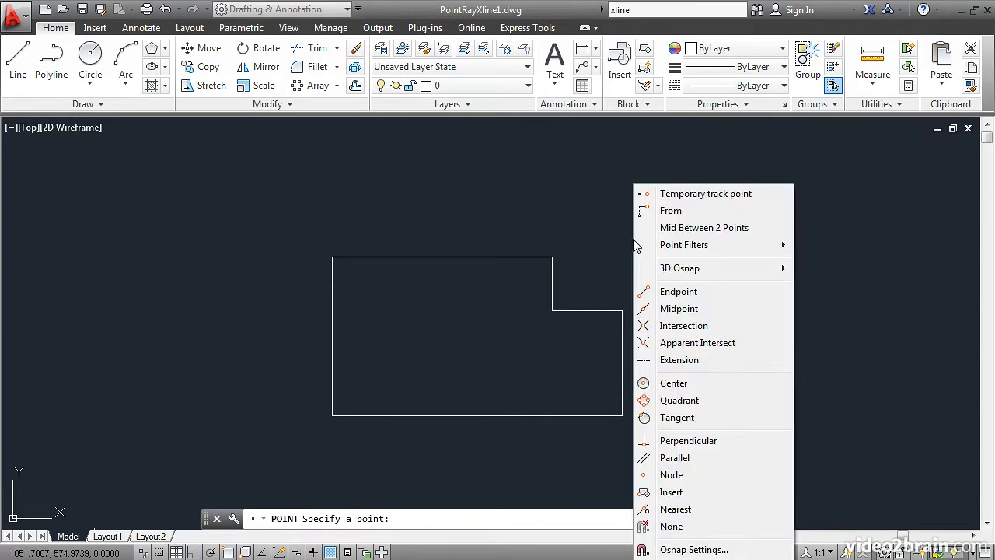
click(669, 309)
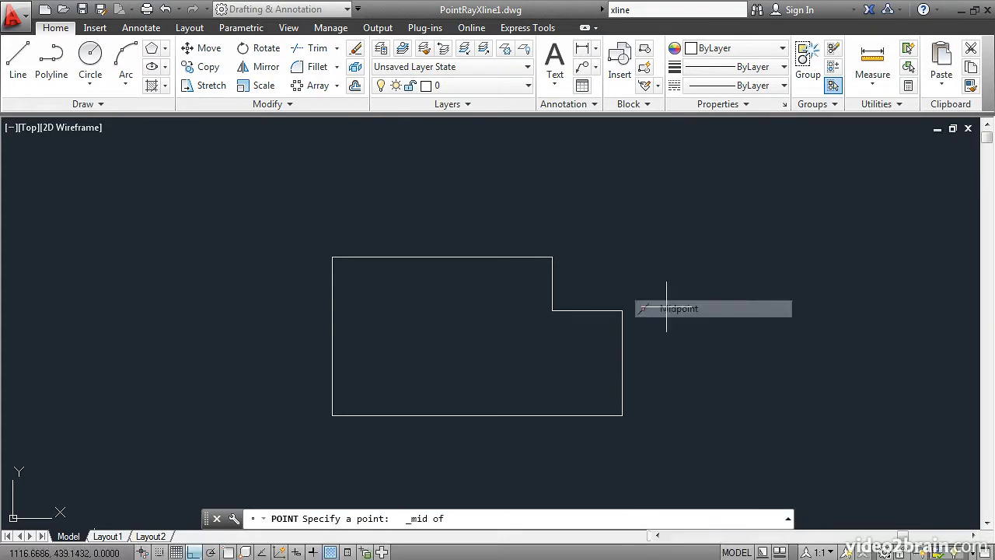
click(622, 362)
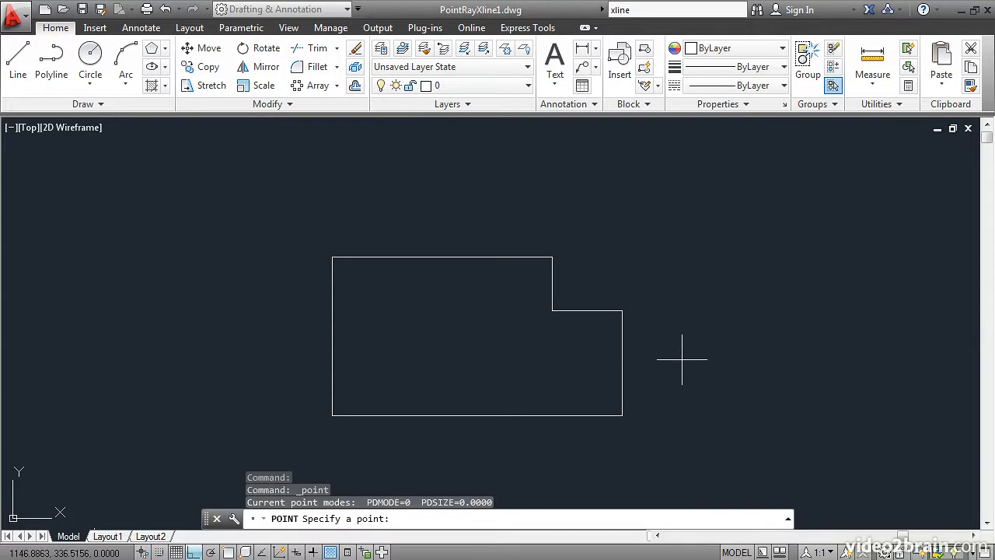
key(Return)
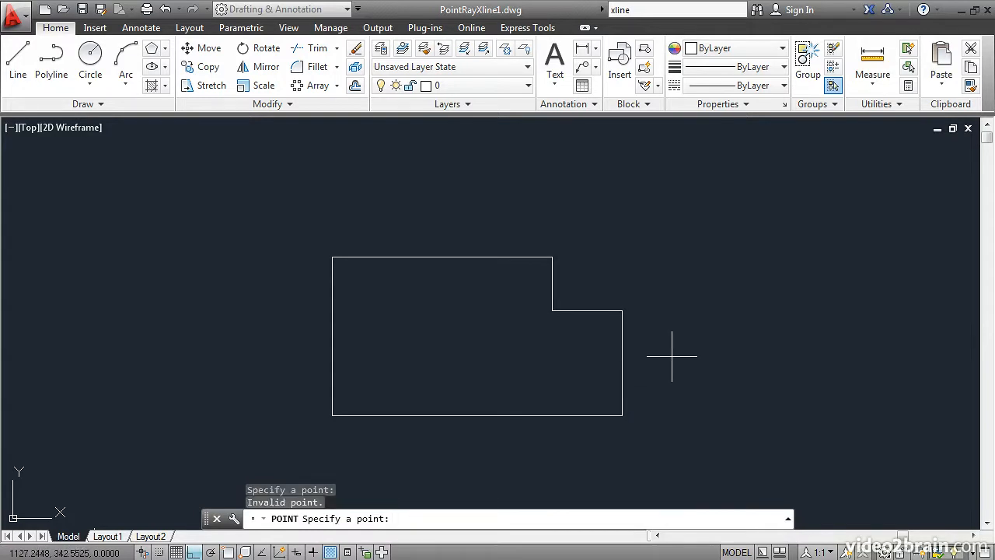
key(Escape)
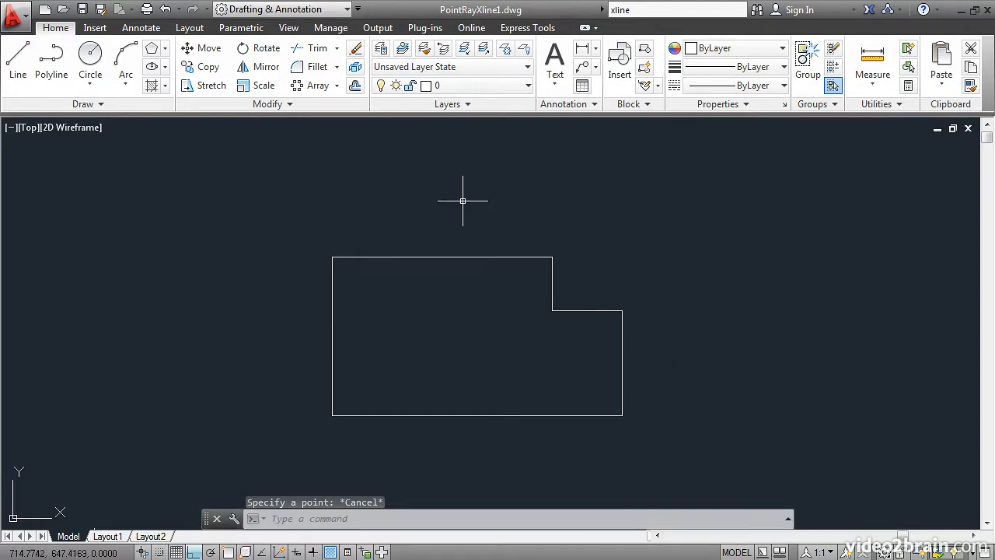
- Erase the profile's far-right vertical line, keeping the point at its middle
click(355, 50)
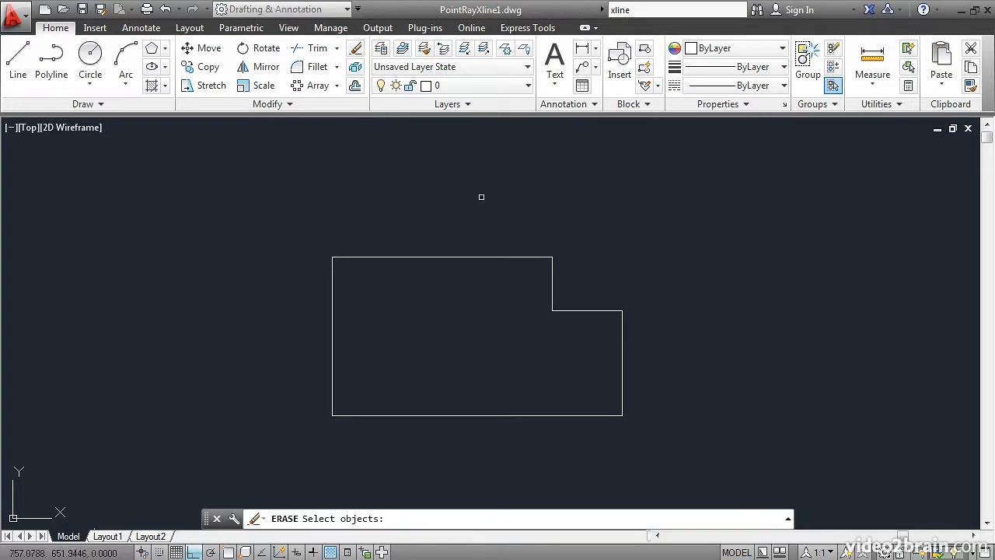
click(622, 332)
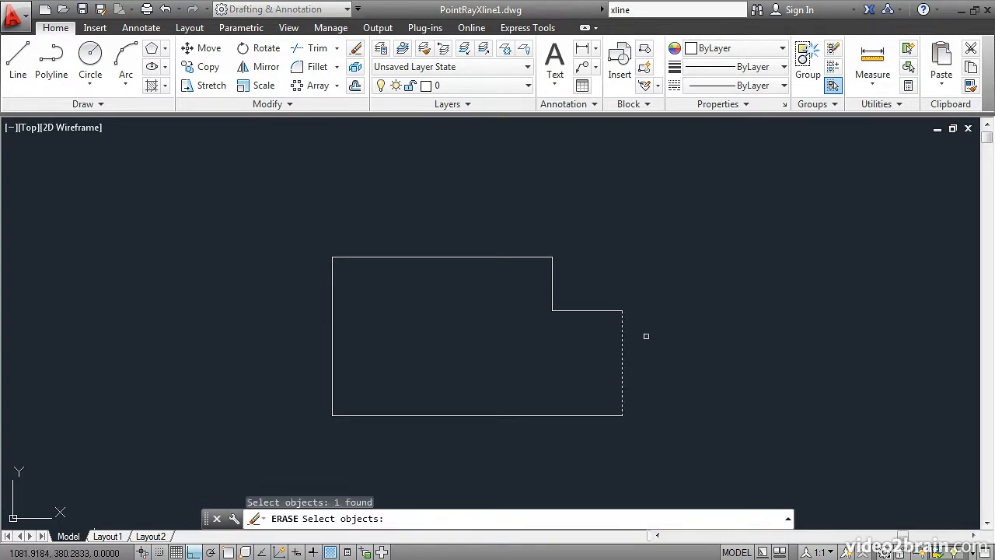
key(Return)
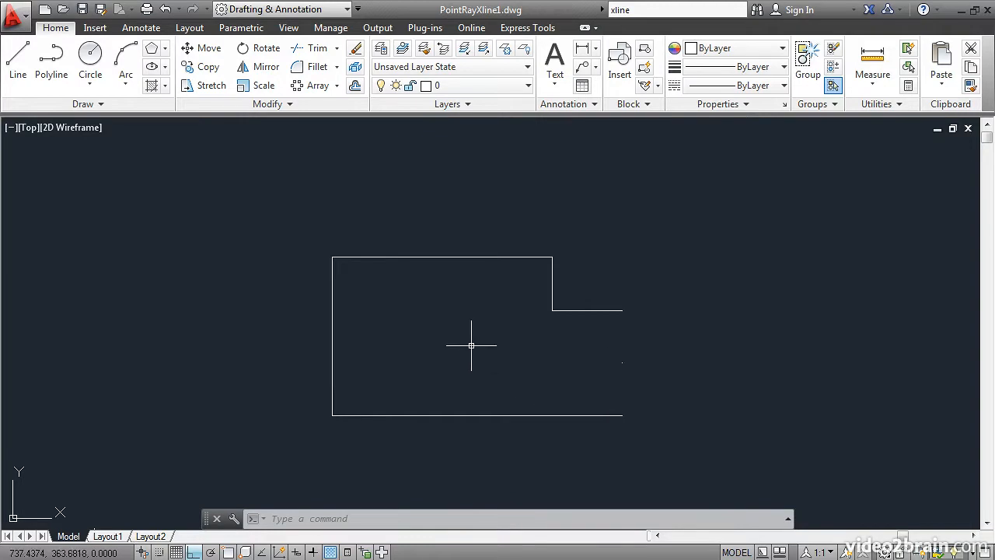
- Set the point style to the circle with an X through it using DDPTYPE
text(DDp)
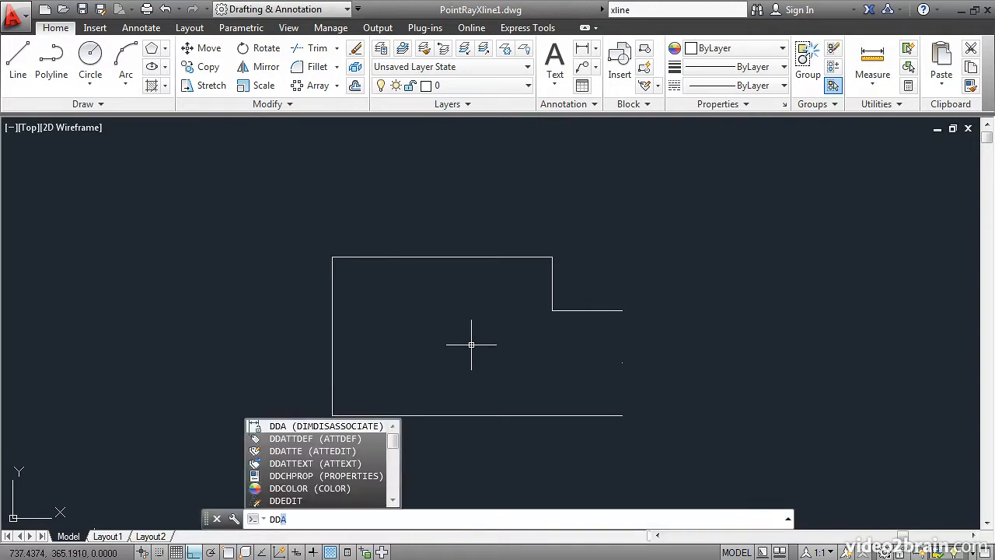
text(type)
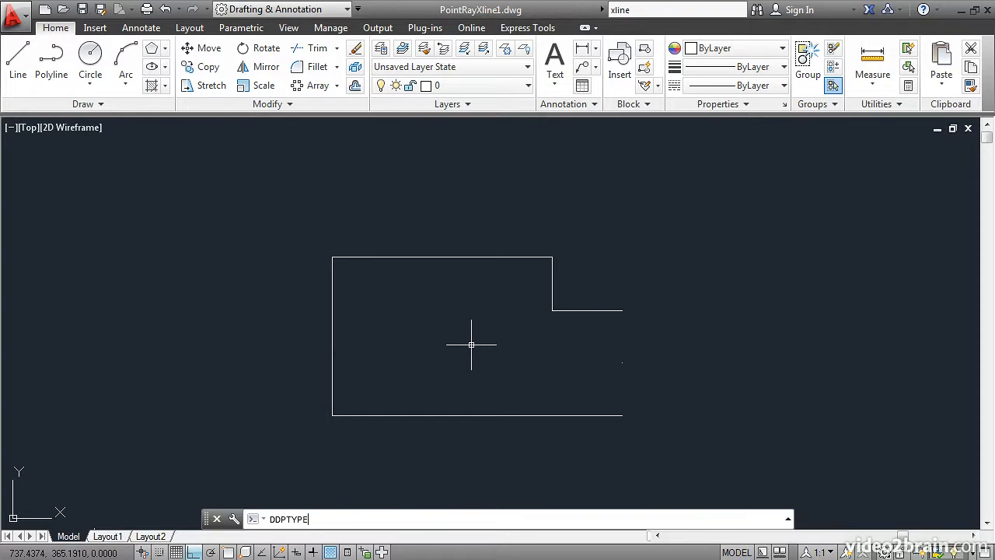
key(Return)
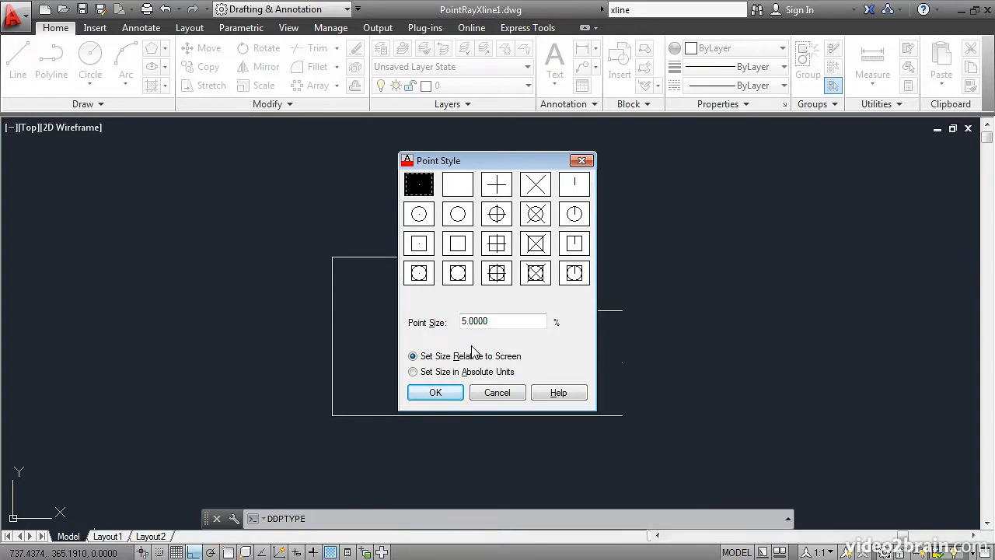
click(537, 214)
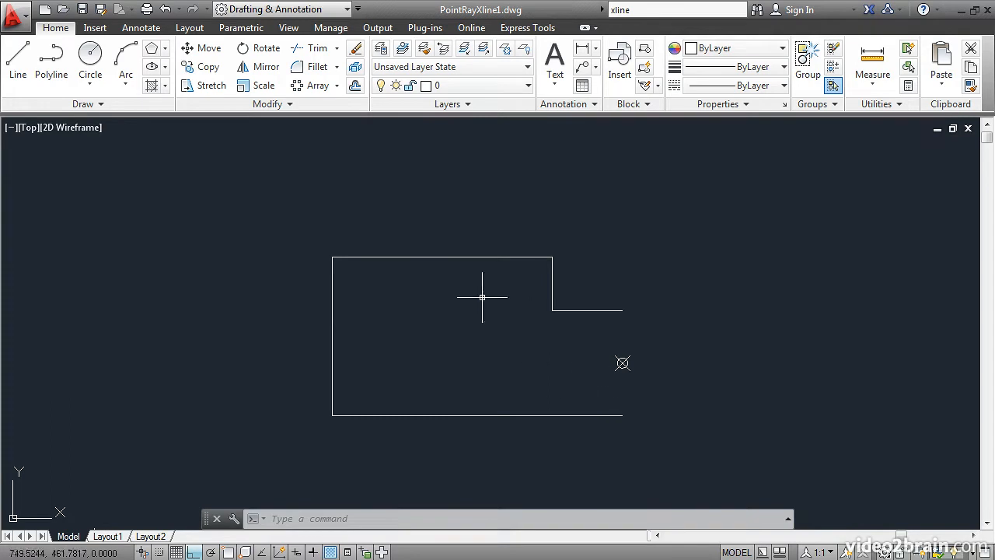
- Draw a center-start-end arc centered on the point node, from the lower horizontal line's open endpoint to the upper one's
click(126, 85)
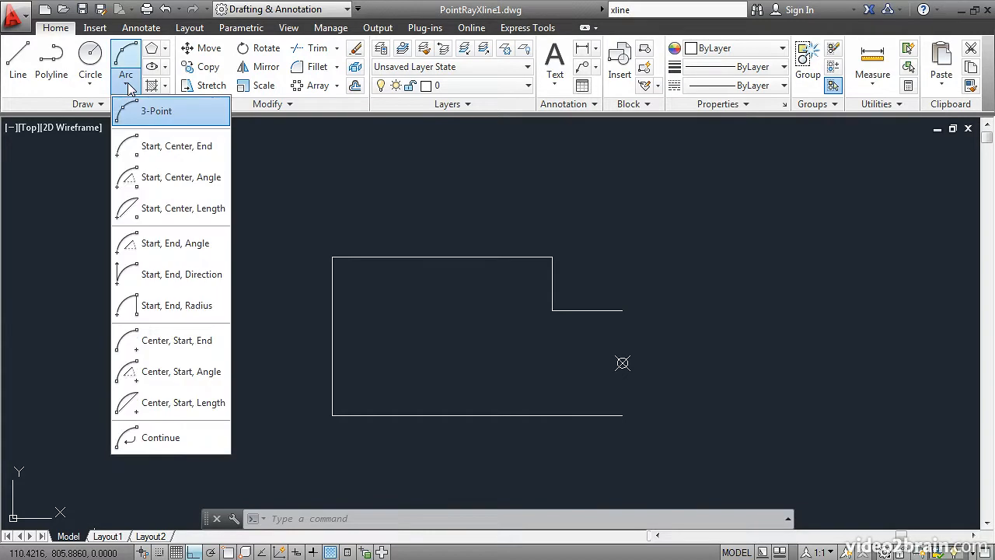
click(161, 342)
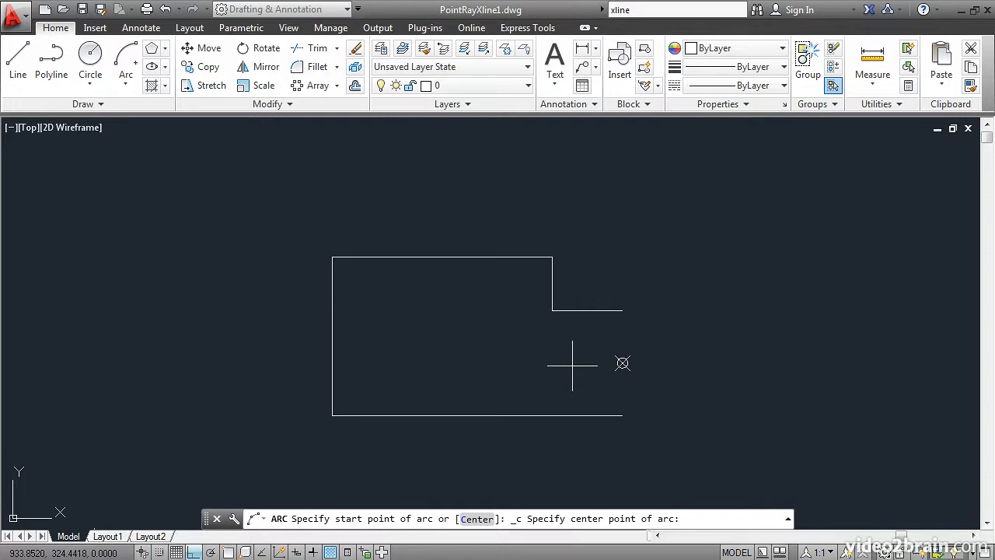
shift+right_click(646, 240)
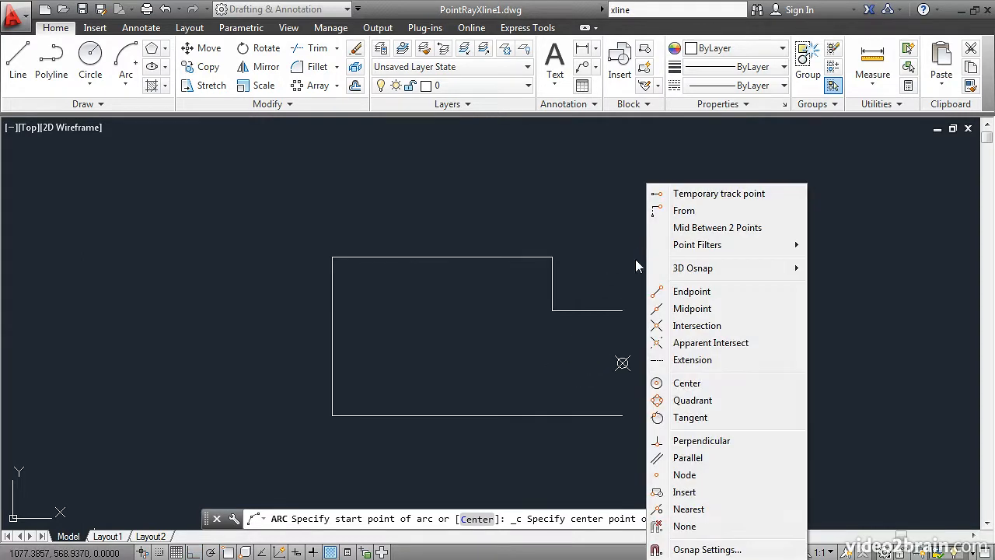
click(678, 475)
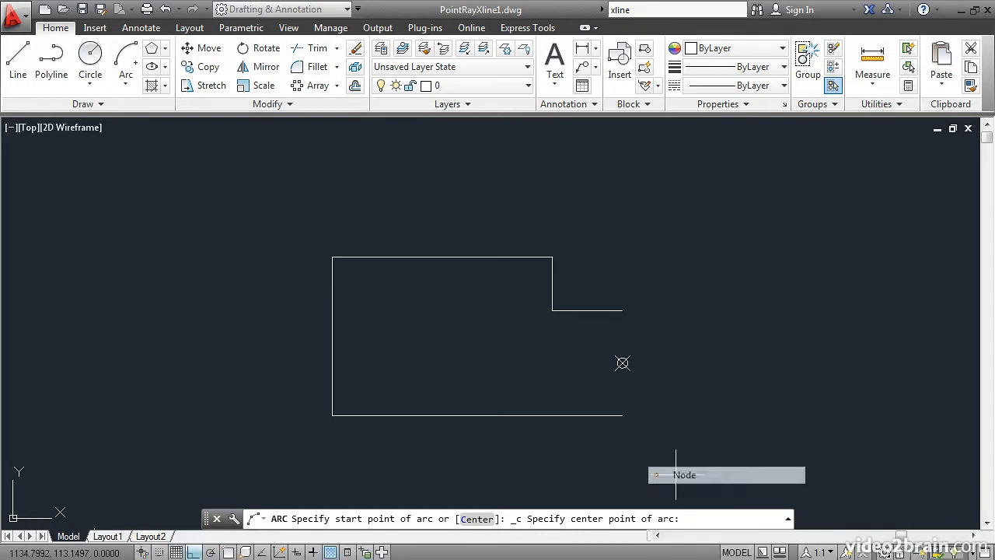
click(621, 363)
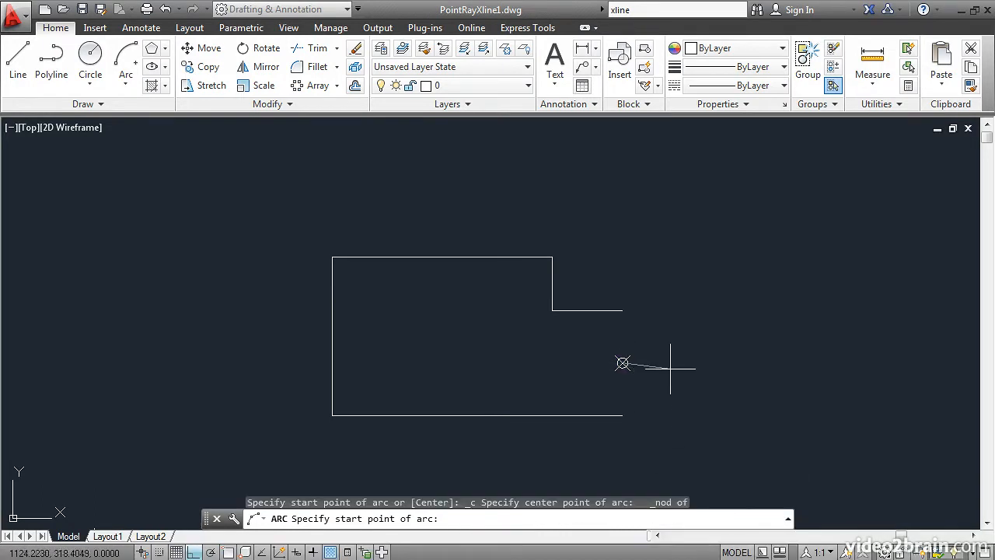
shift+right_click(673, 289)
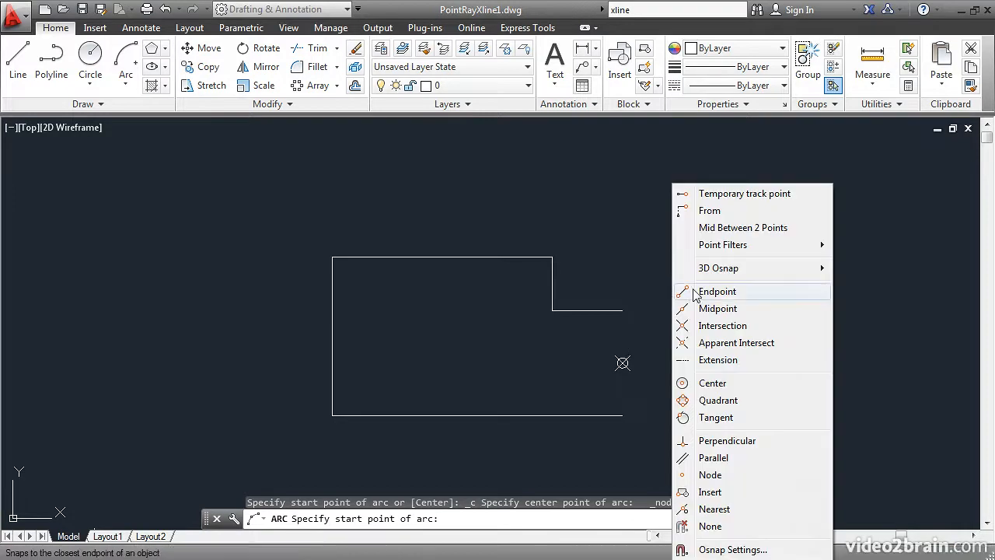
click(682, 291)
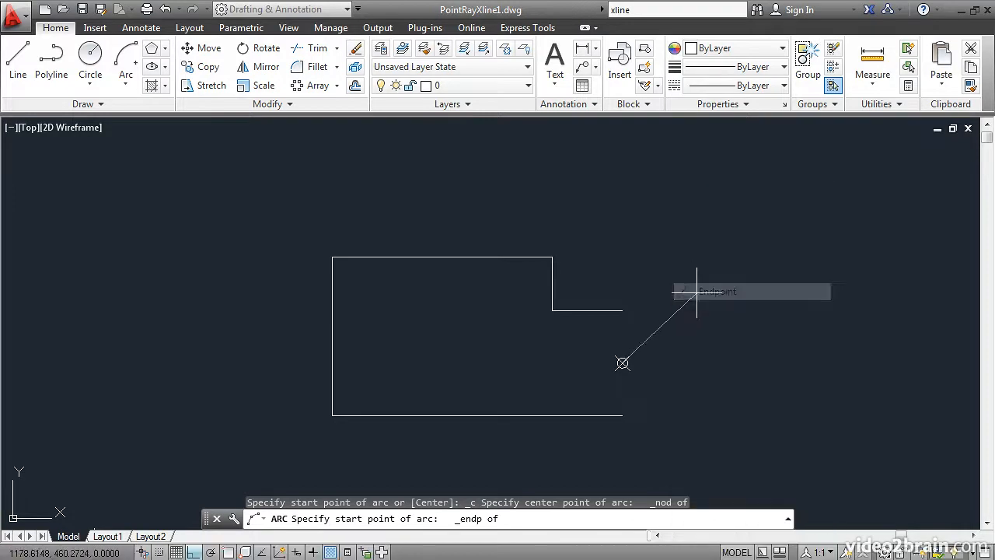
click(622, 415)
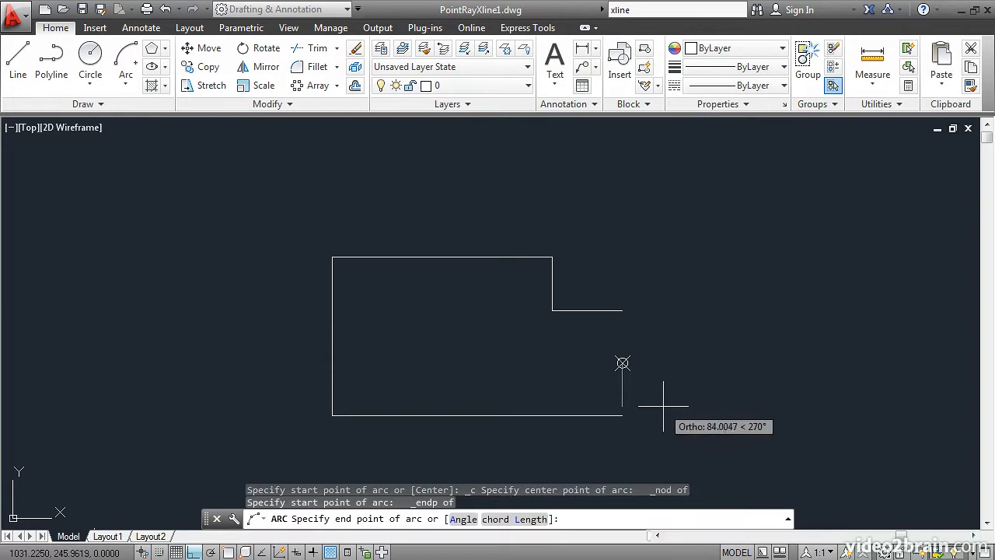
shift+right_click(676, 311)
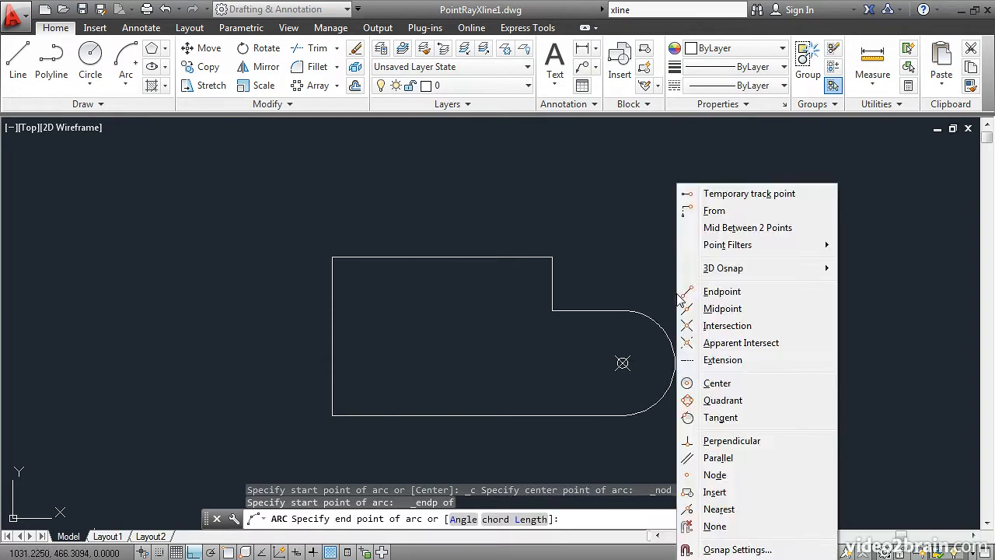
click(708, 293)
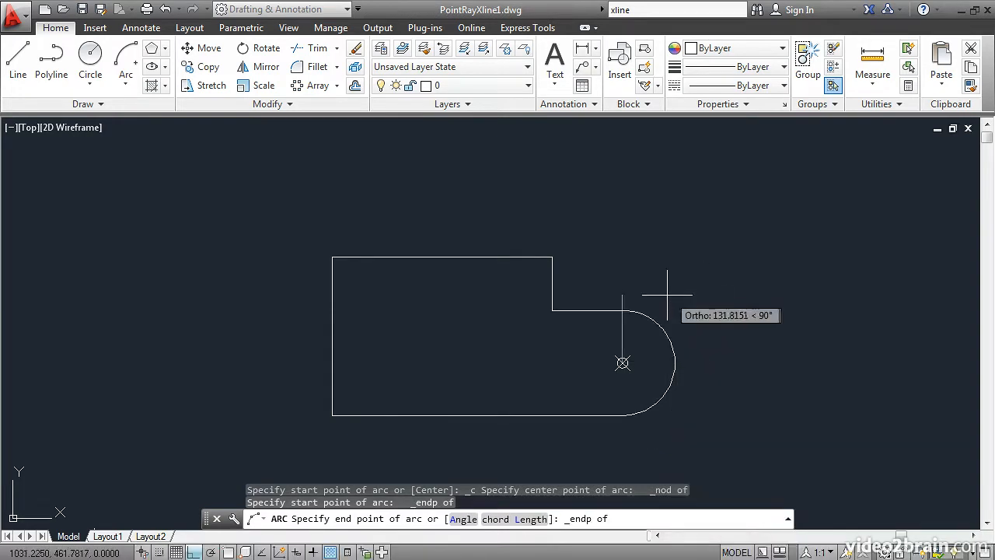
click(622, 311)
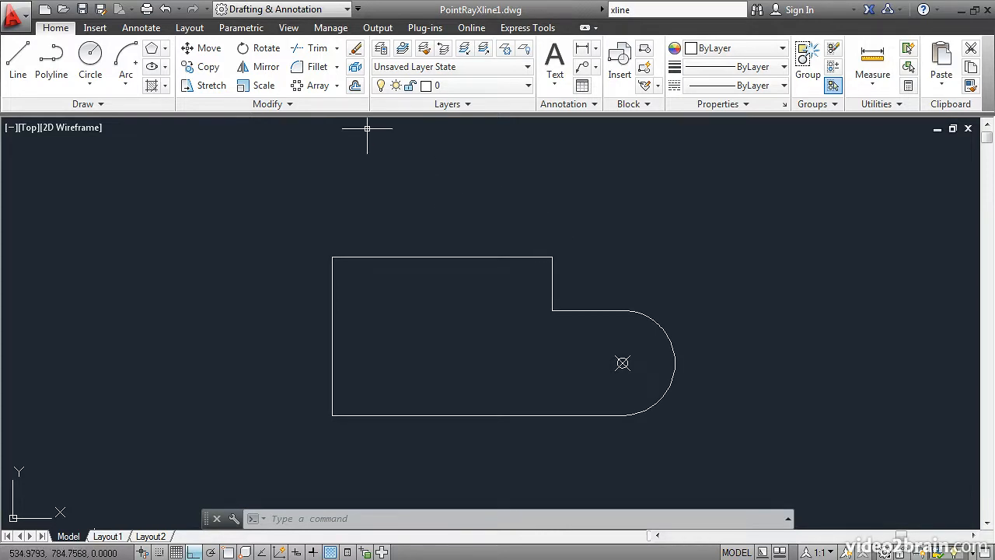
- Offset the arc inward toward the point, picking the distance from the arc's rightmost position to just short of the point
click(355, 86)
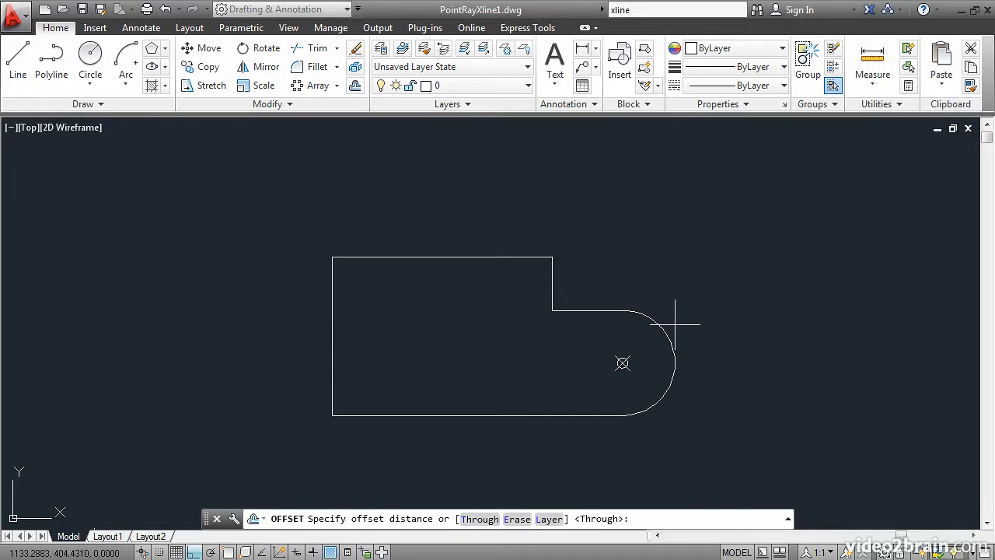
click(674, 363)
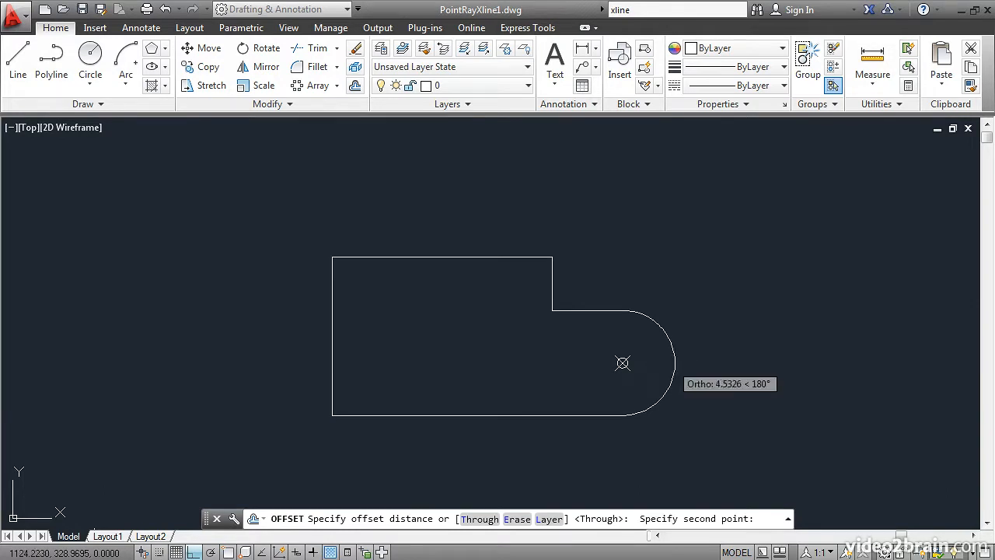
click(638, 363)
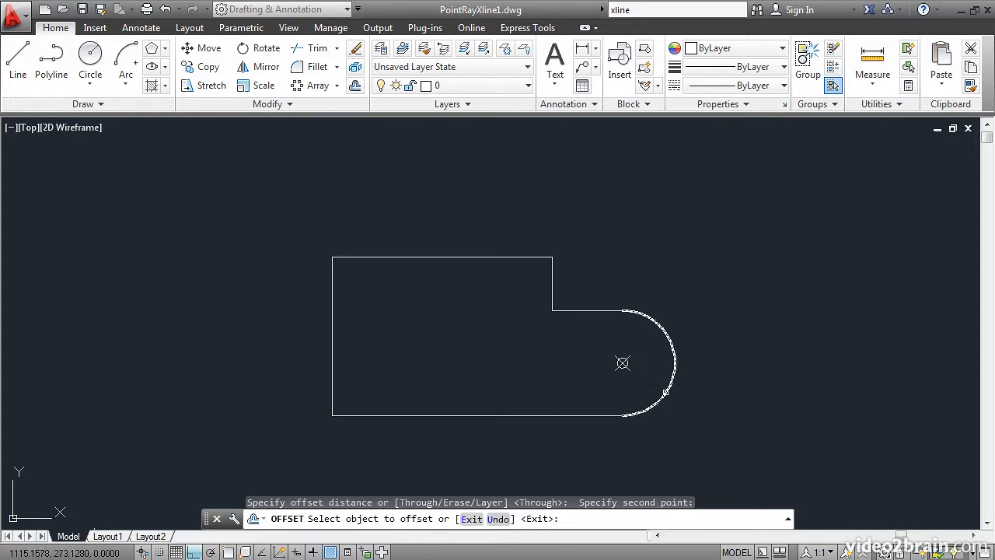
click(665, 392)
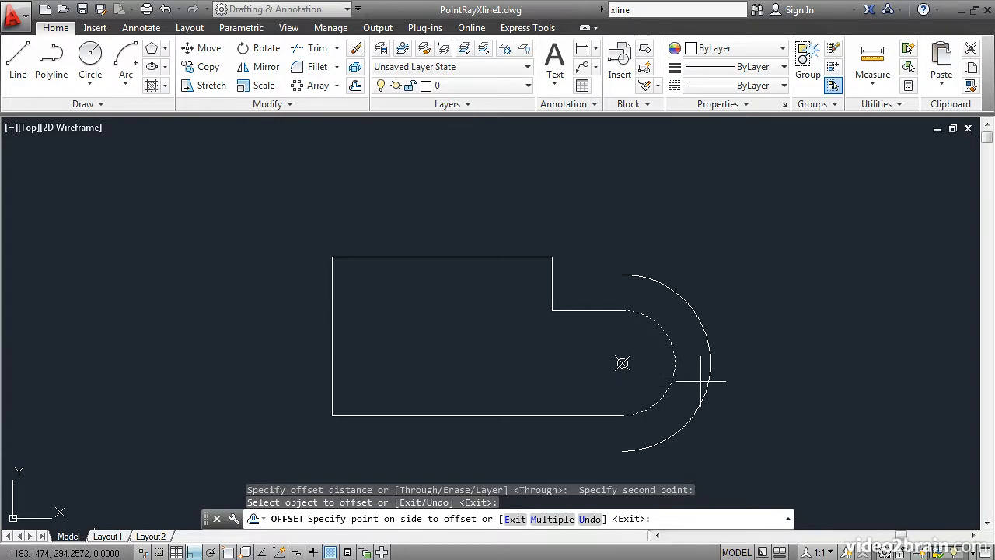
click(649, 363)
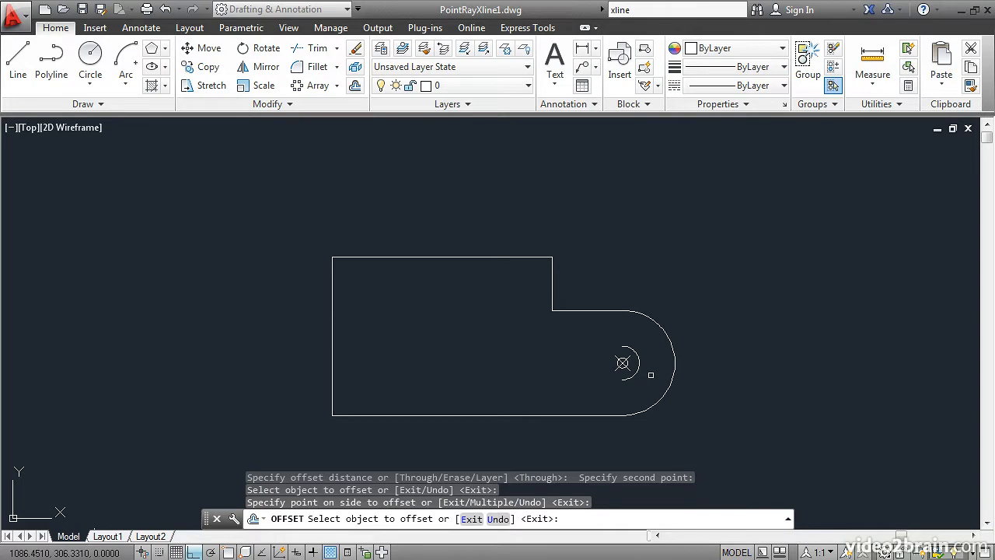
key(Return)
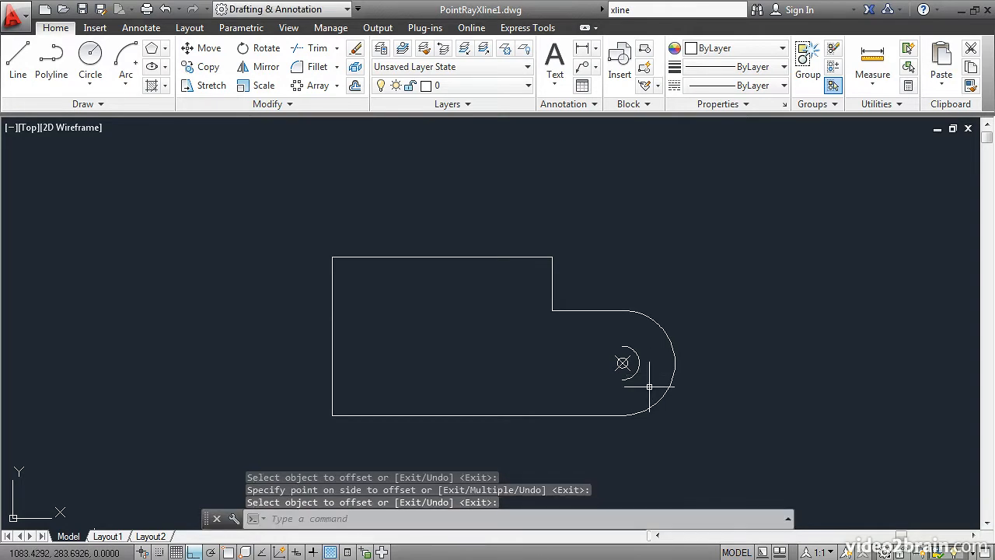
- Draw a ray starting at the point node and running vertically upward
click(116, 105)
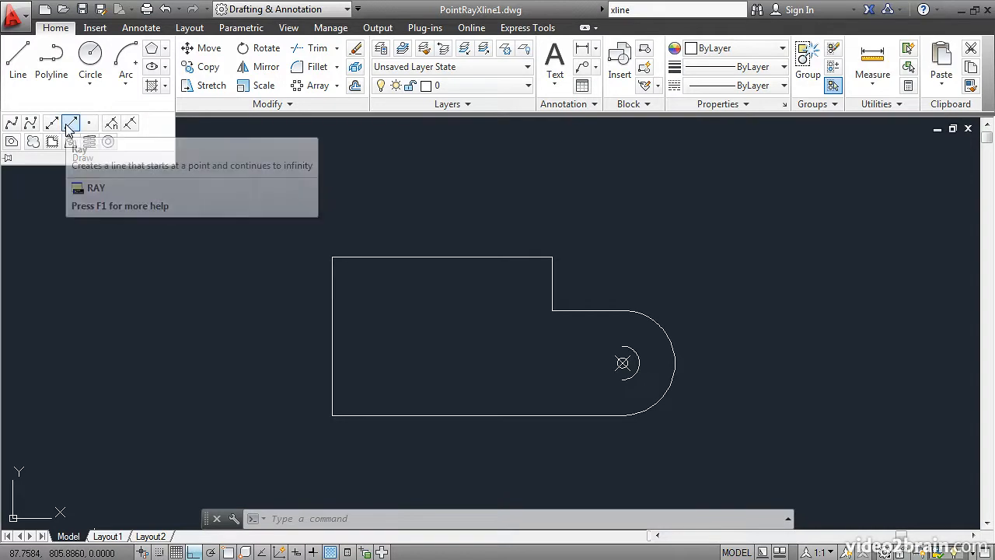
click(70, 125)
click(70, 124)
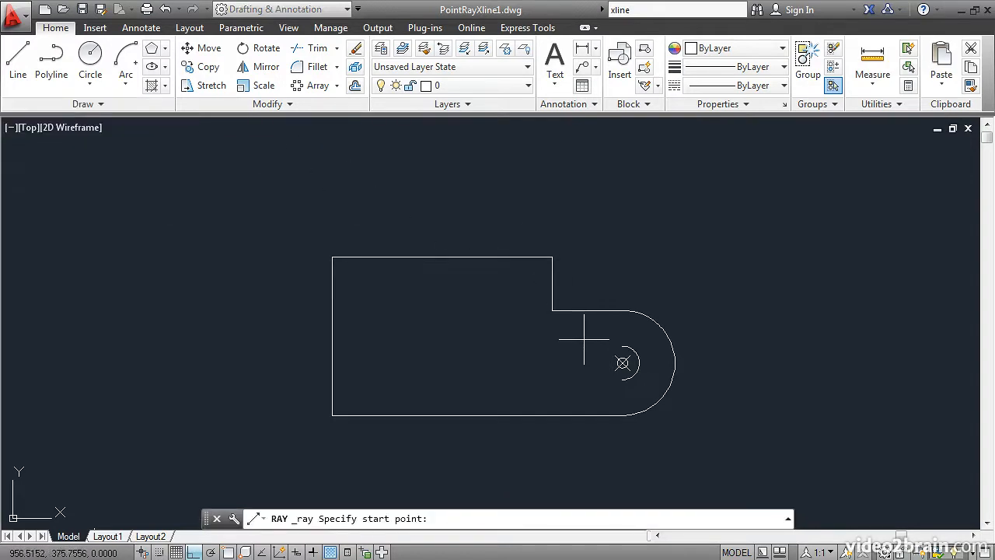
shift+right_click(581, 242)
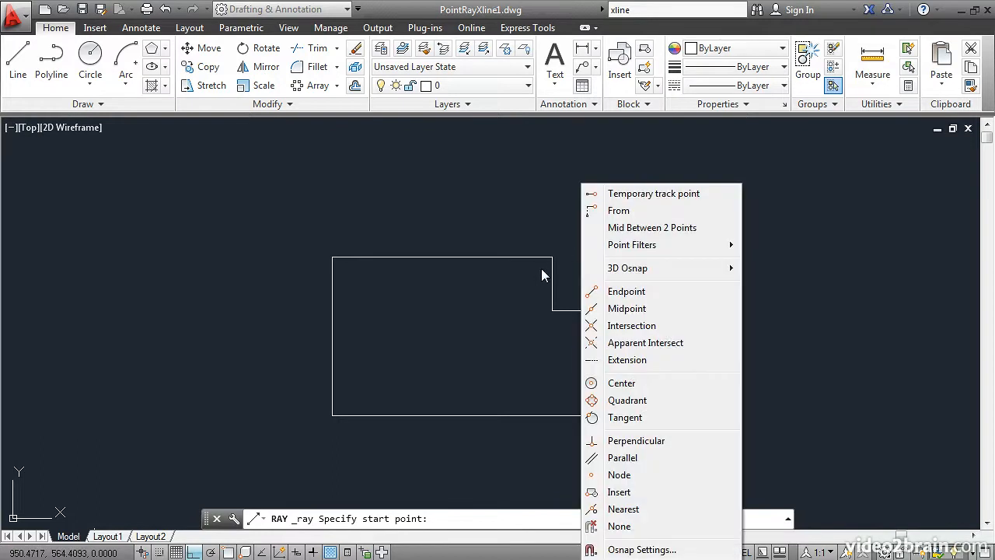
click(619, 474)
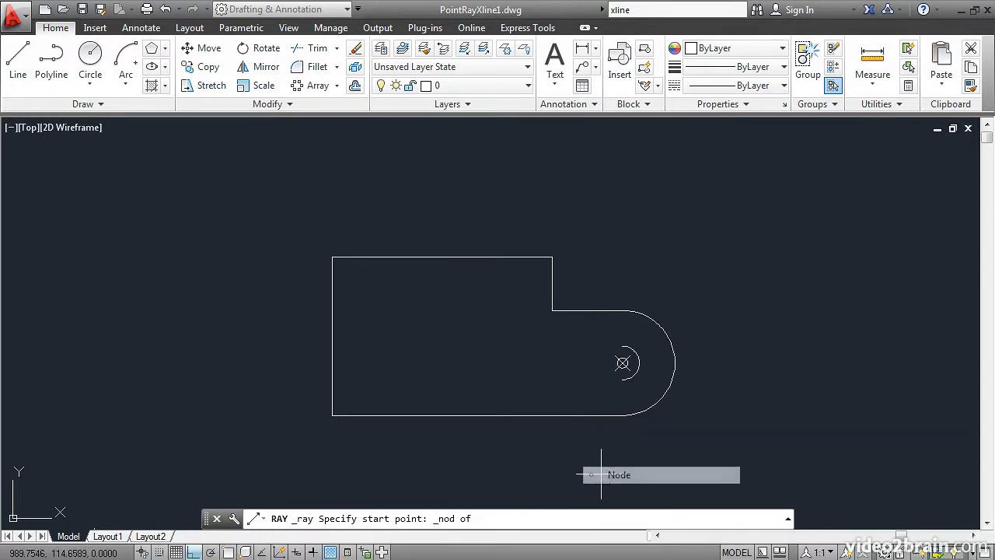
click(623, 363)
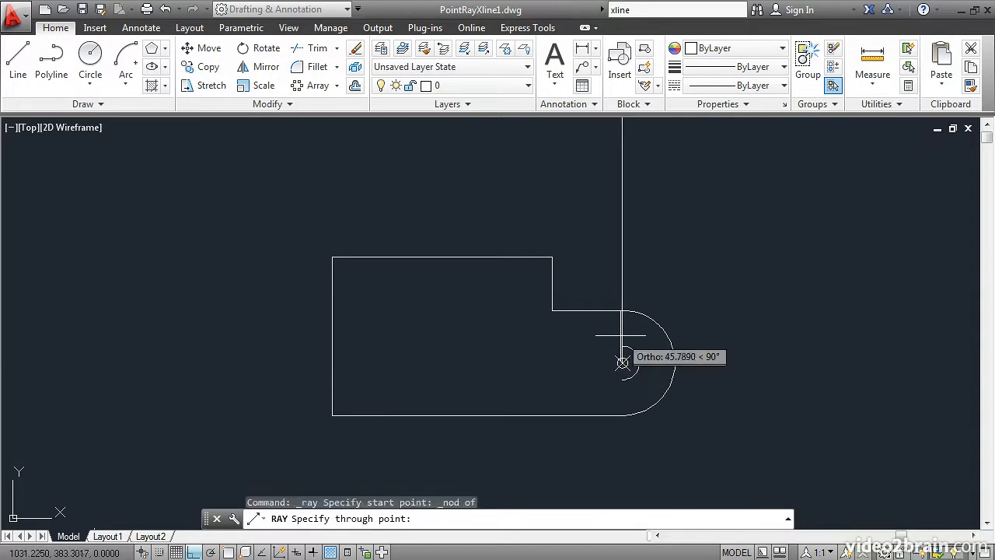
click(628, 253)
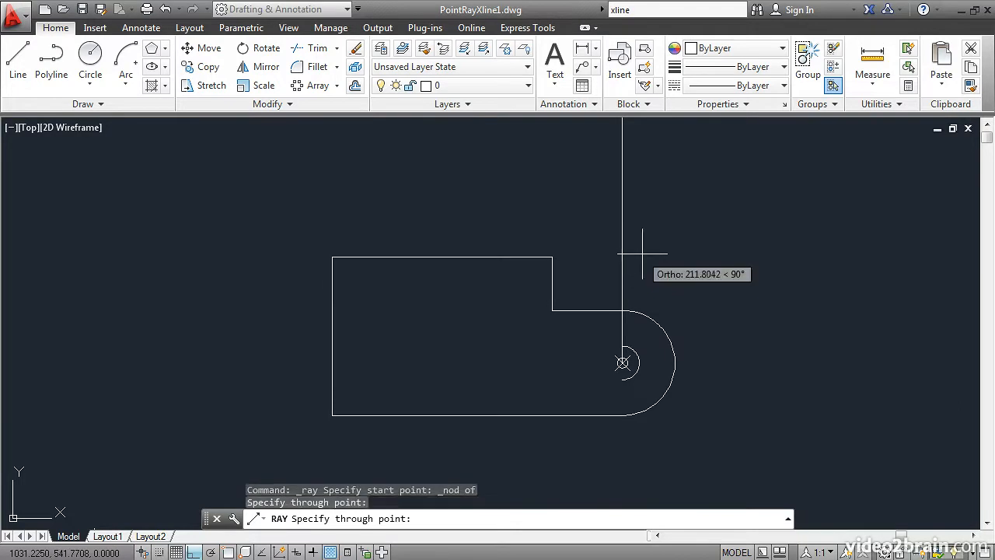
key(Return)
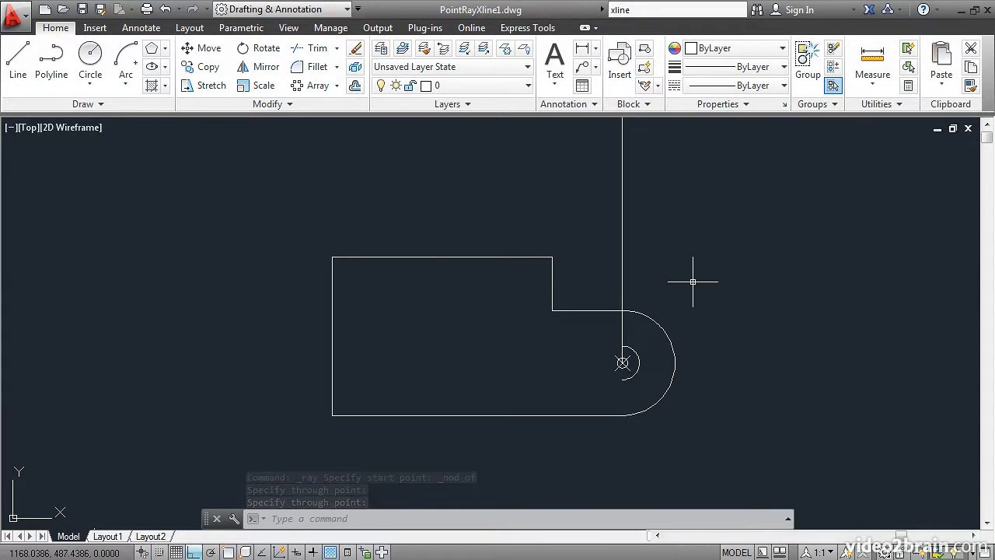
- Create a polar array of the vertical ray with 32 items centered on the point node
click(337, 87)
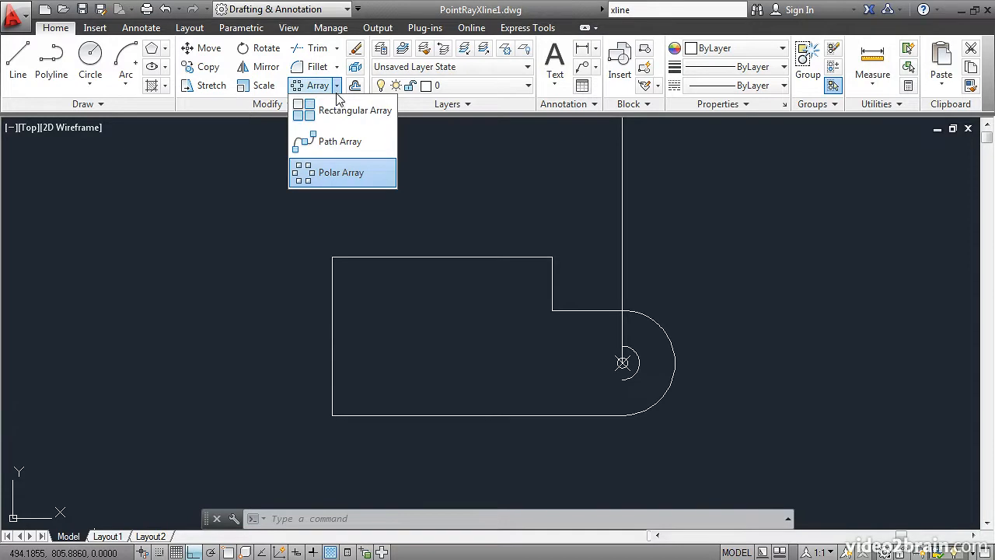
click(336, 174)
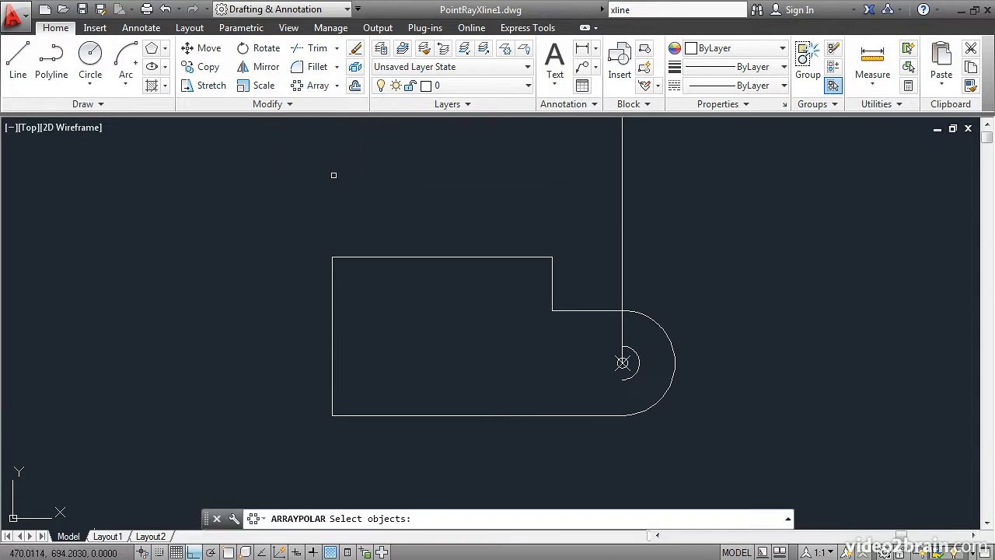
click(621, 286)
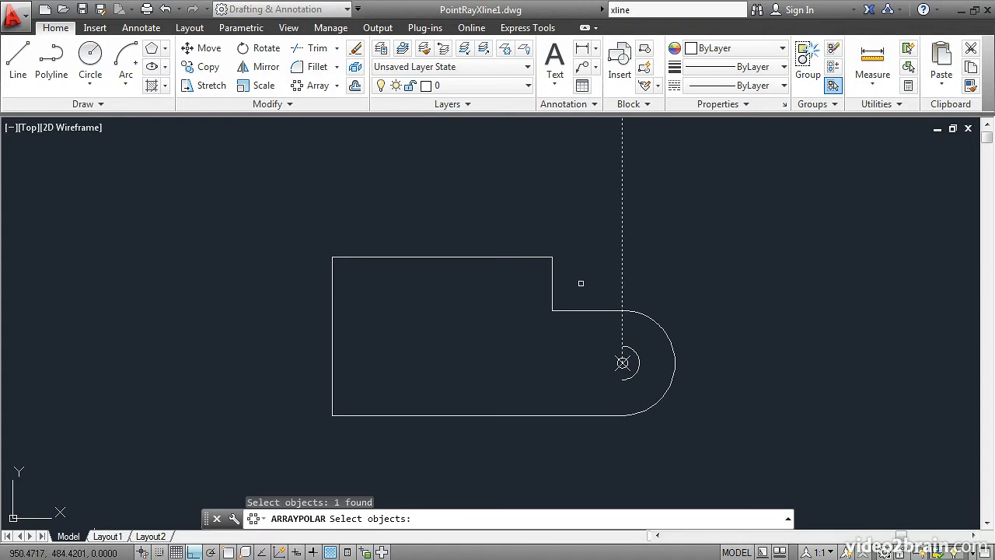
key(Return)
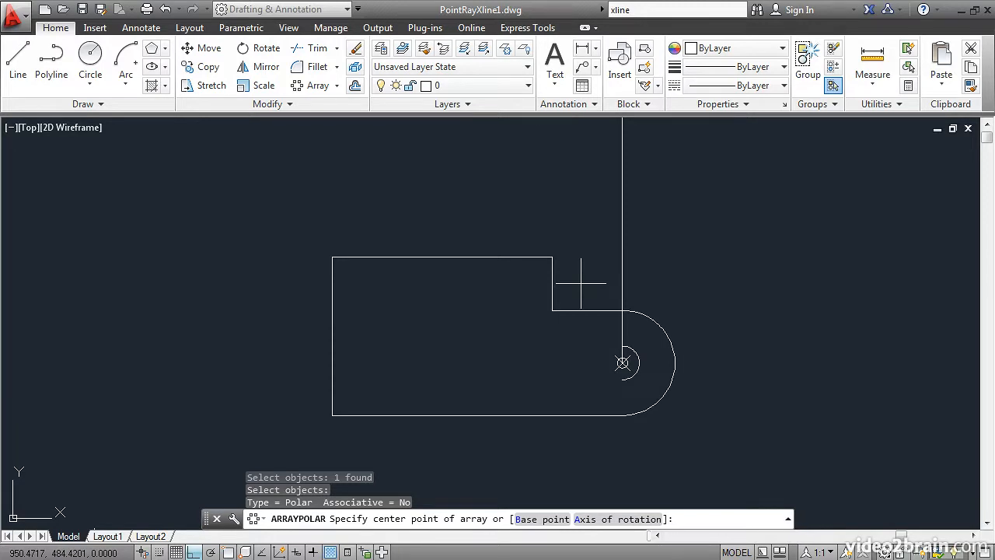
shift+right_click(580, 245)
click(614, 475)
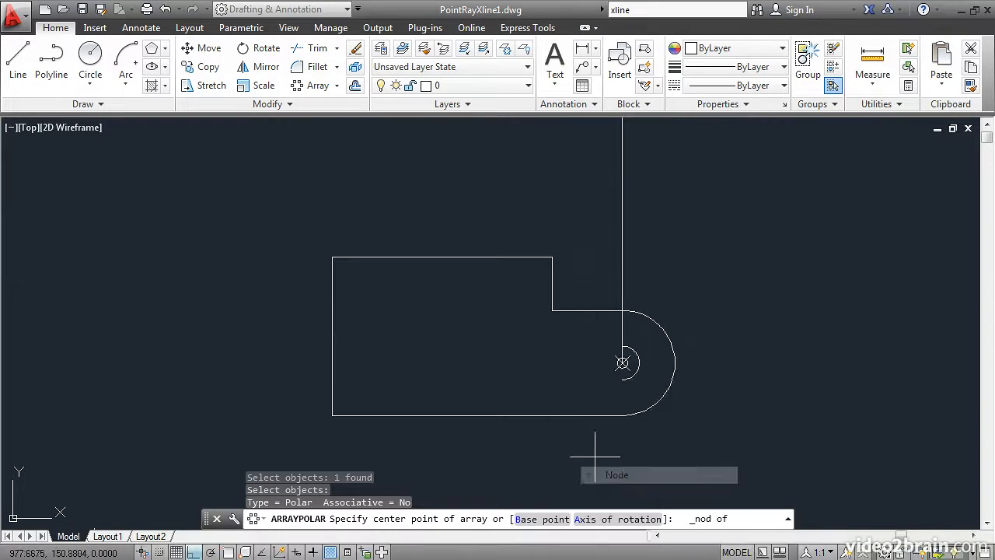
click(622, 362)
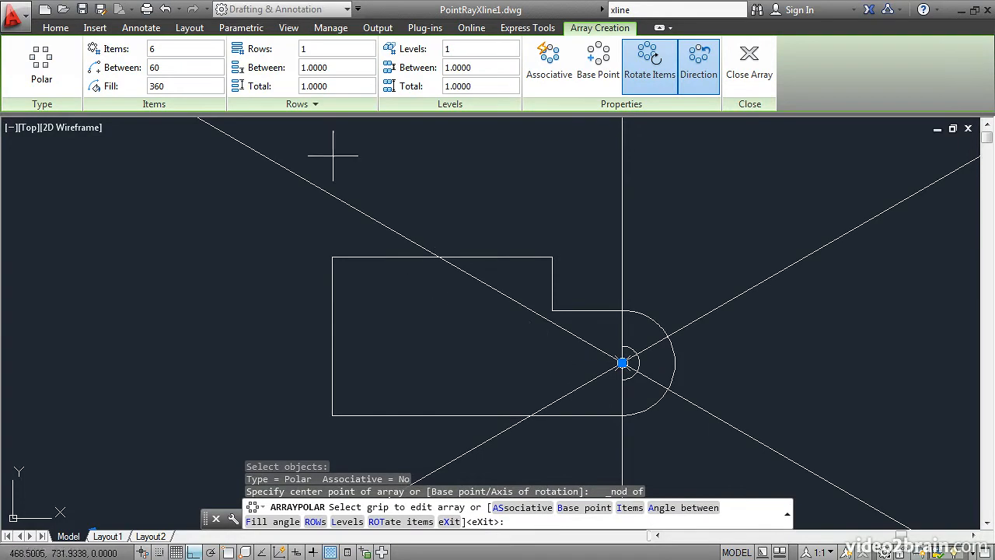
click(159, 50)
text(32)
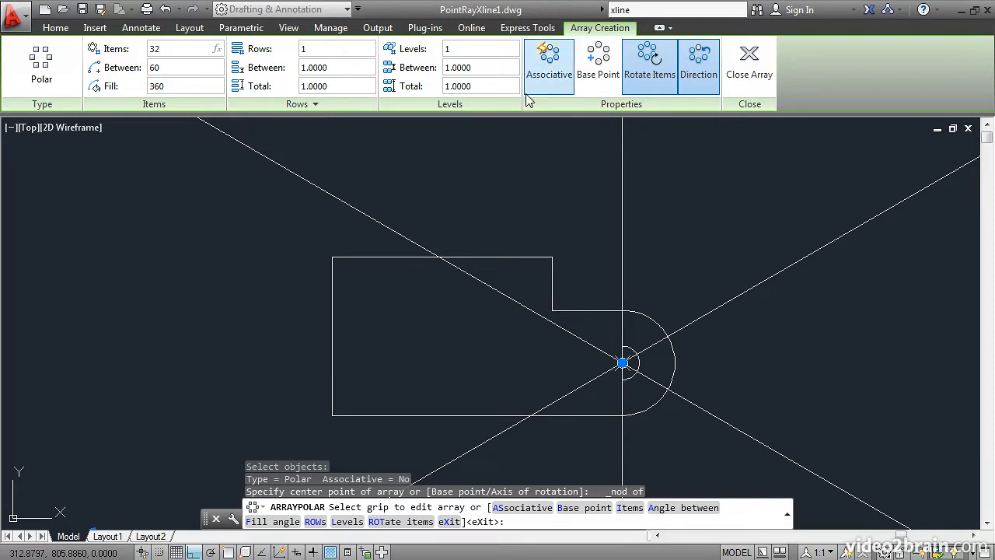
click(737, 75)
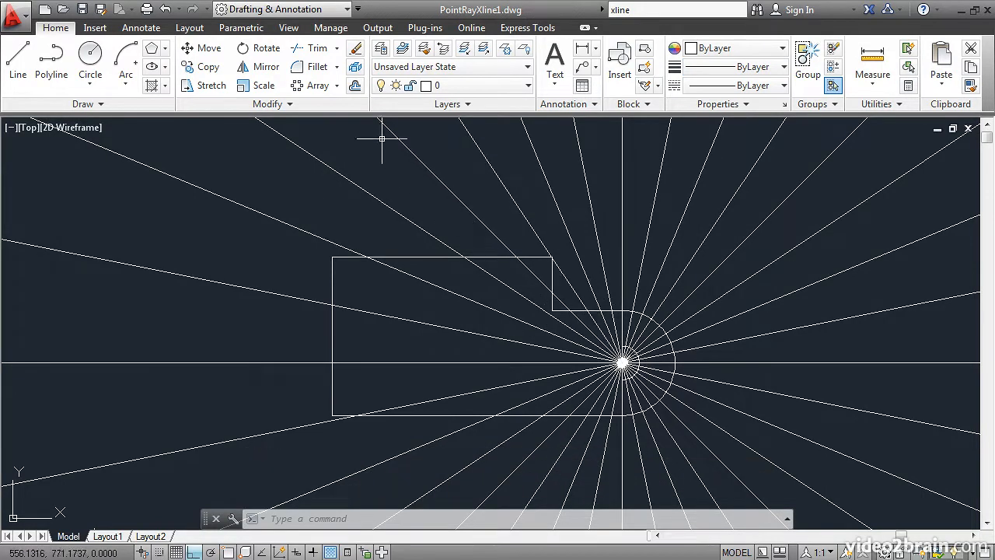
- Erase all the rays that extend to the left of the vertical line through the point node
click(357, 50)
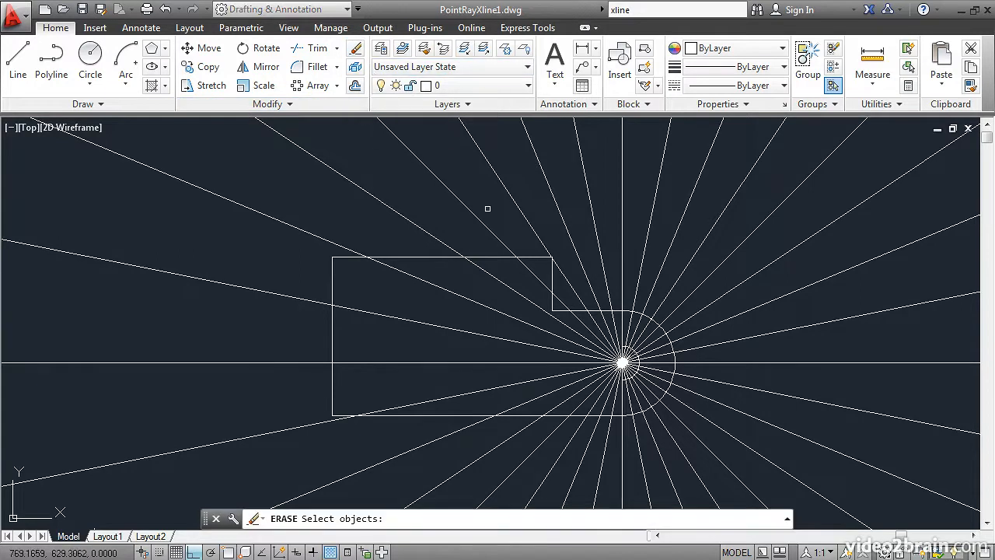
click(613, 402)
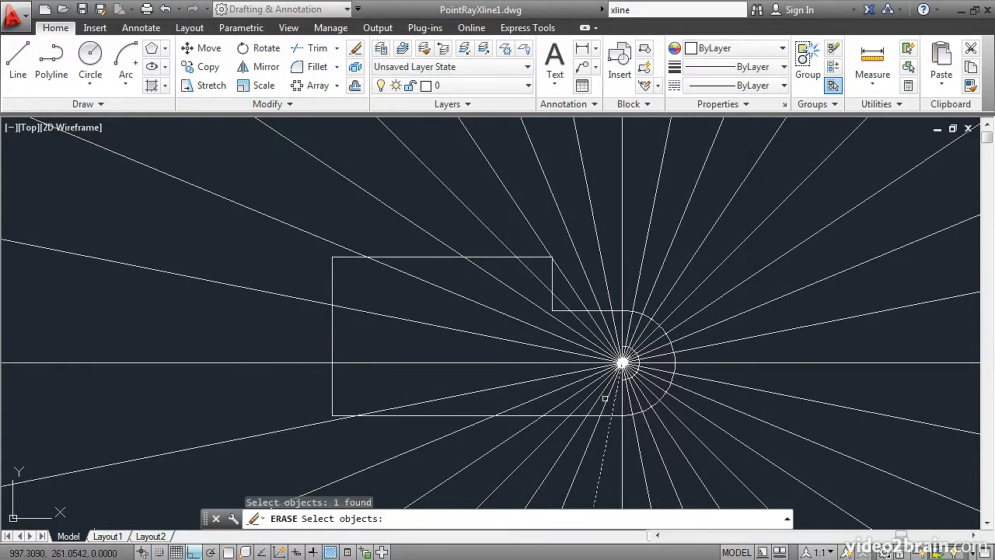
click(606, 401)
click(596, 395)
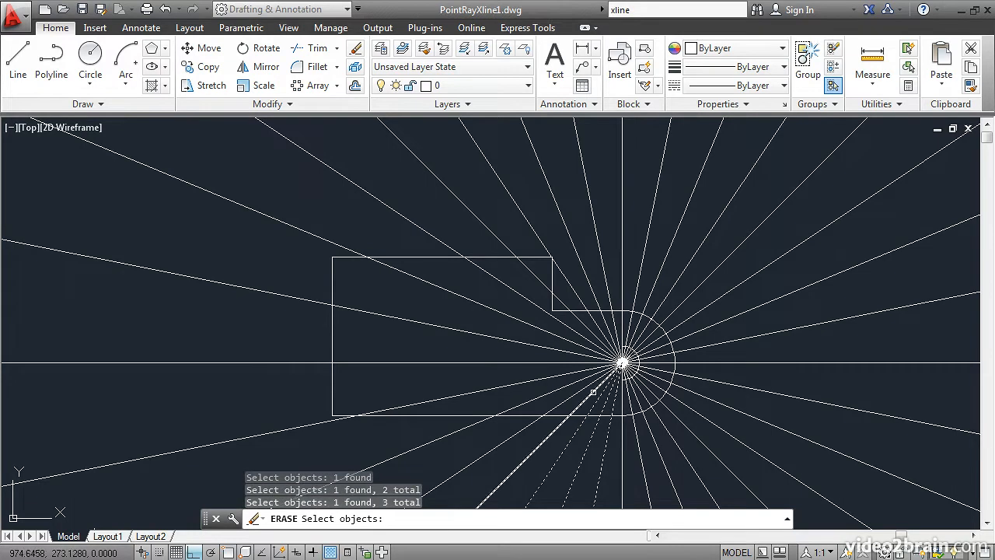
click(589, 392)
click(582, 388)
click(575, 382)
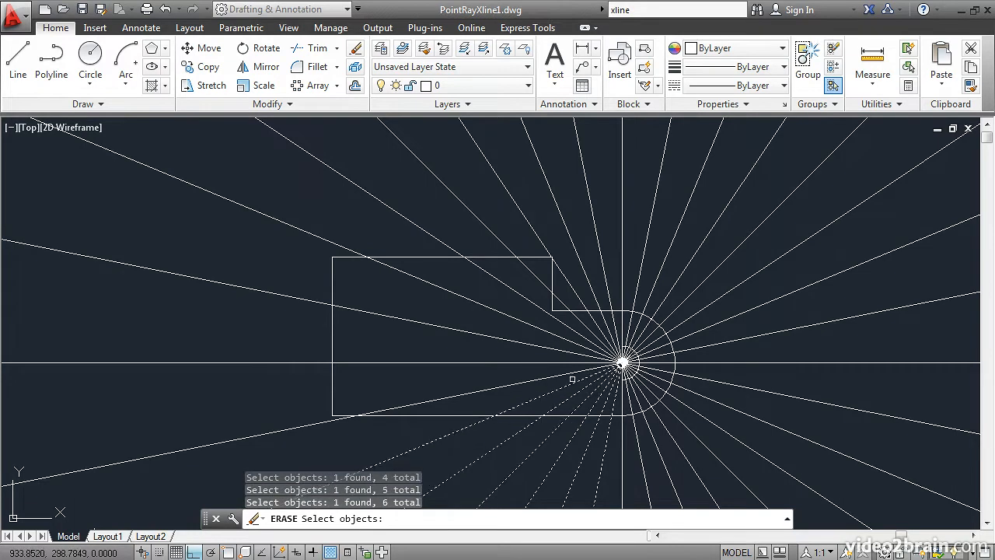
click(592, 398)
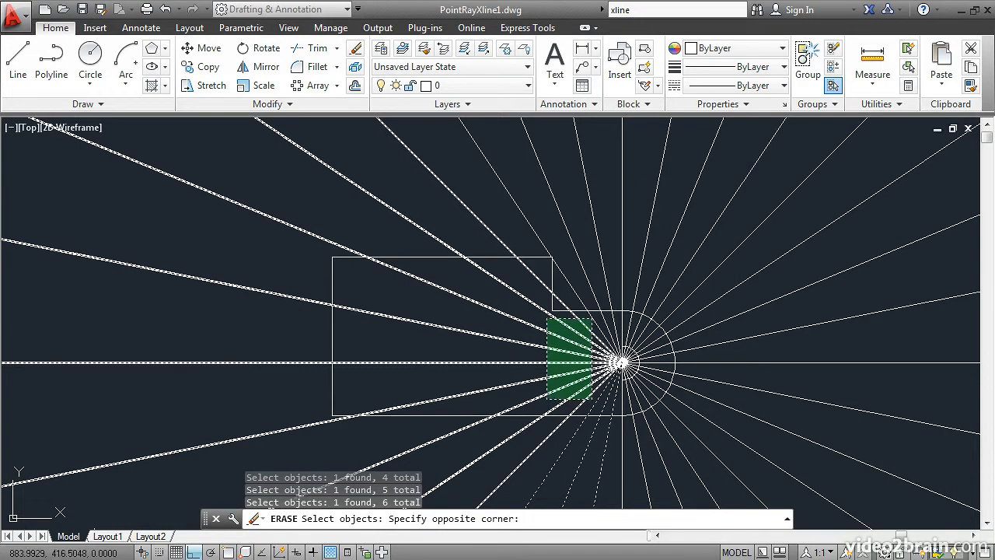
click(548, 315)
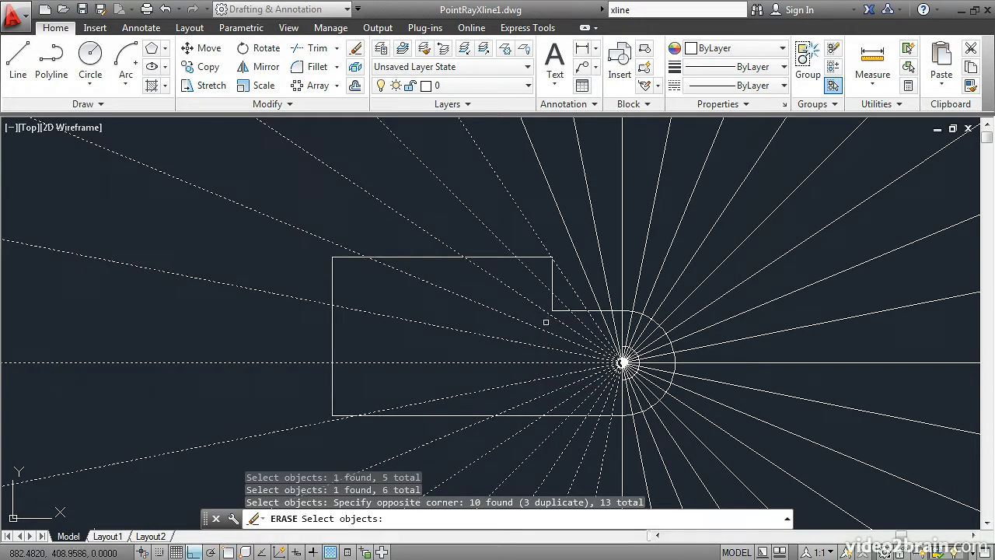
click(590, 293)
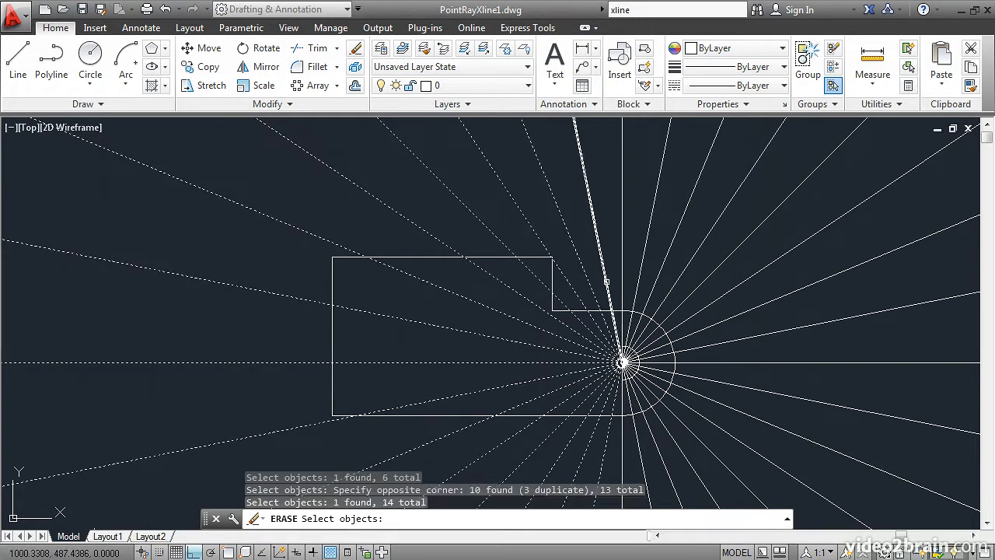
click(598, 283)
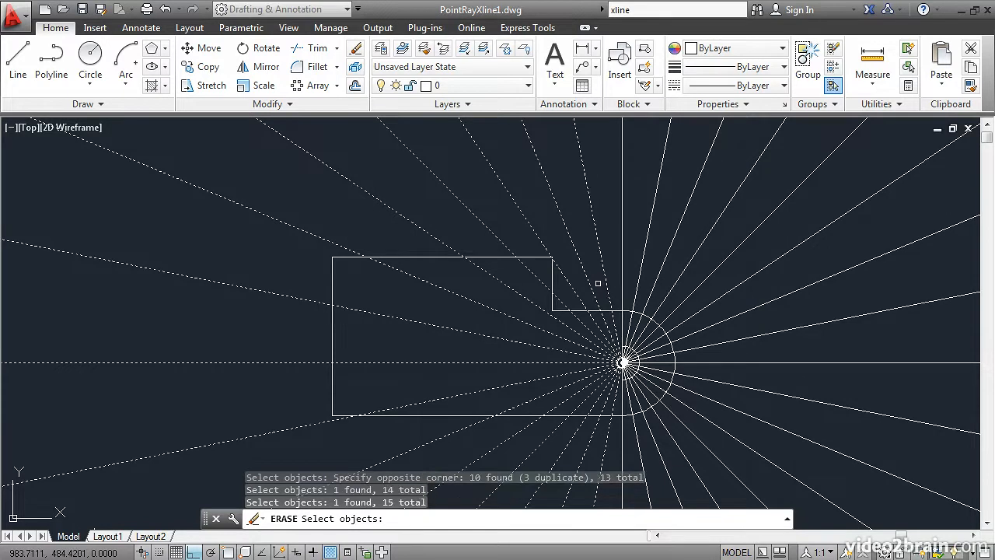
key(Return)
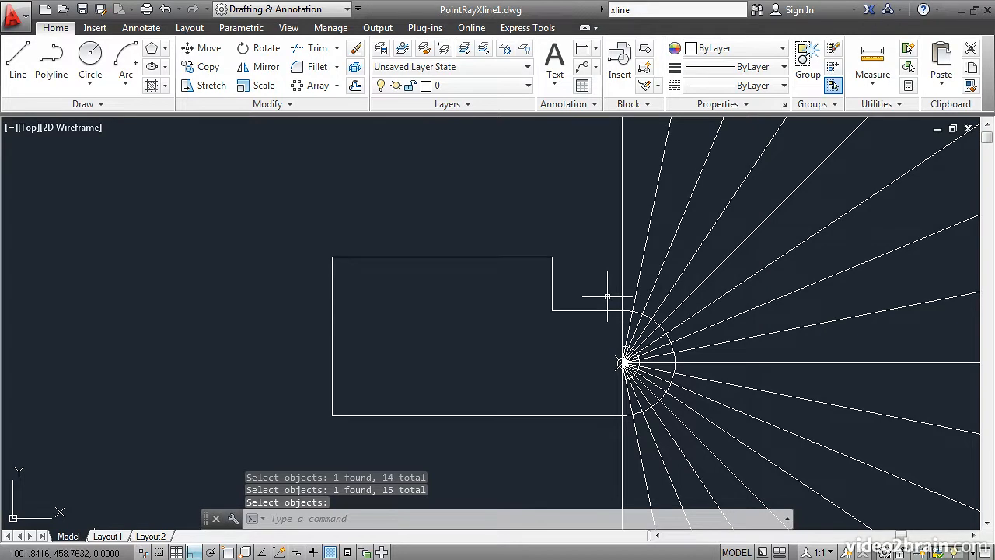
- Using the outer and inner arcs as cutting edges, trim the vertical upward ray and all upper-right rays beyond the outer arc
click(316, 48)
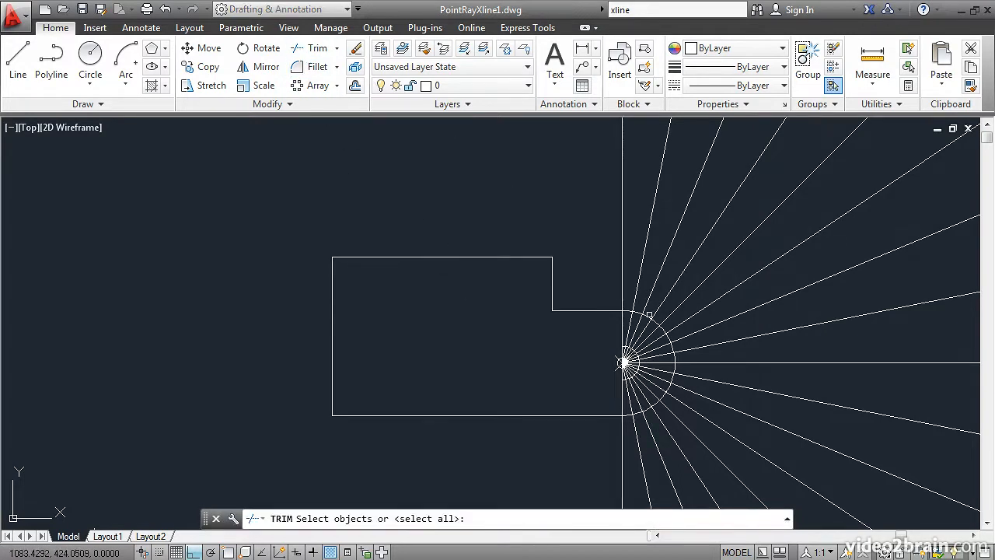
click(647, 315)
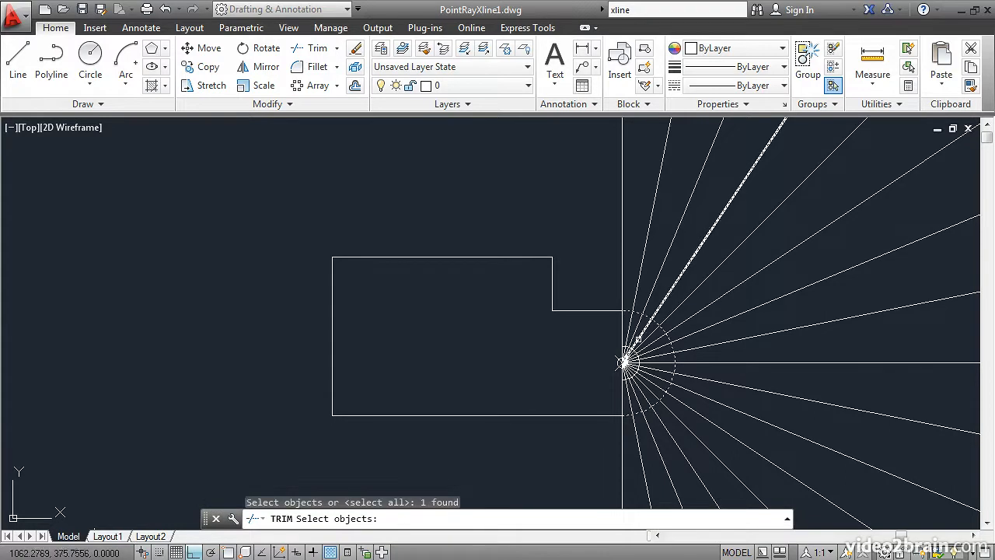
scroll(639, 363, up, 4)
scroll(638, 365, up, 2)
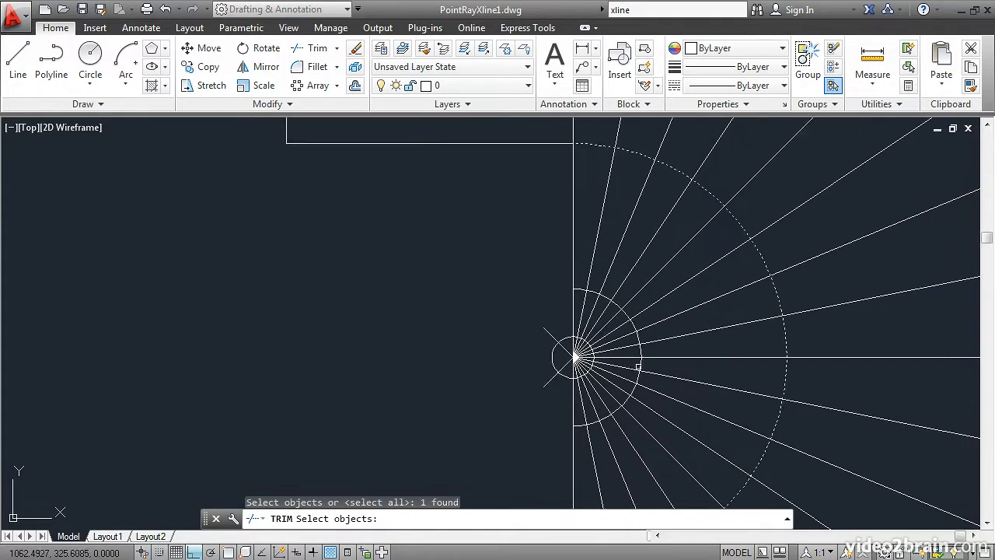
click(642, 352)
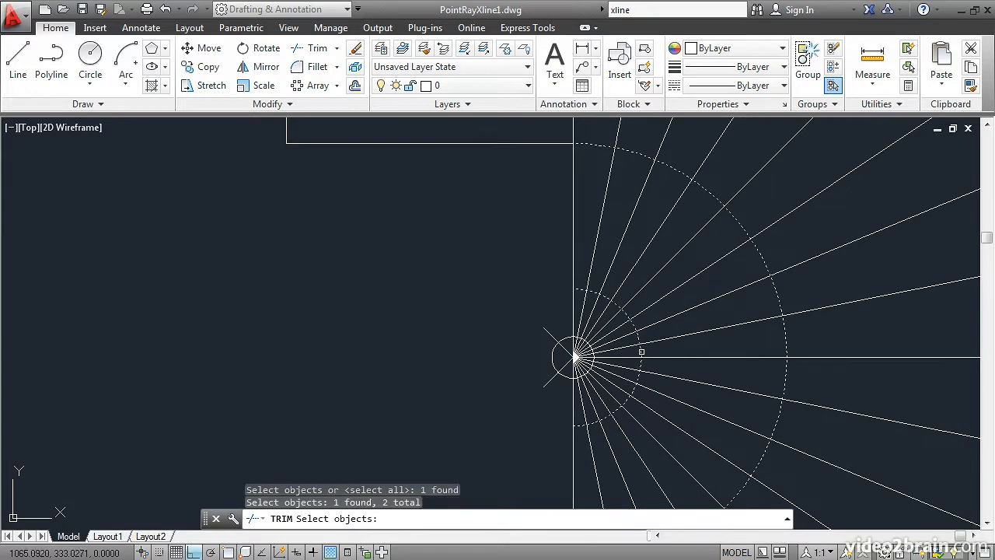
key(Return)
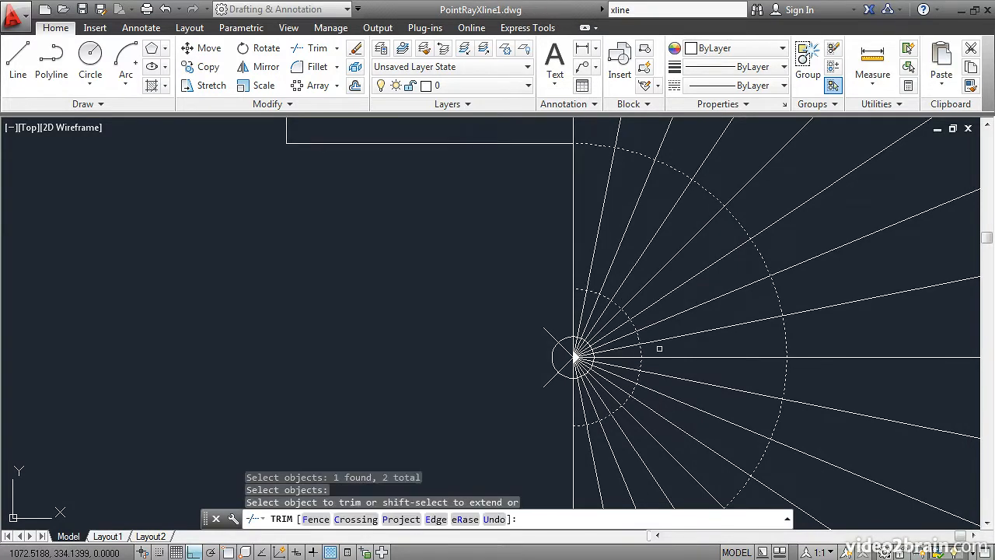
scroll(659, 344, down, 2)
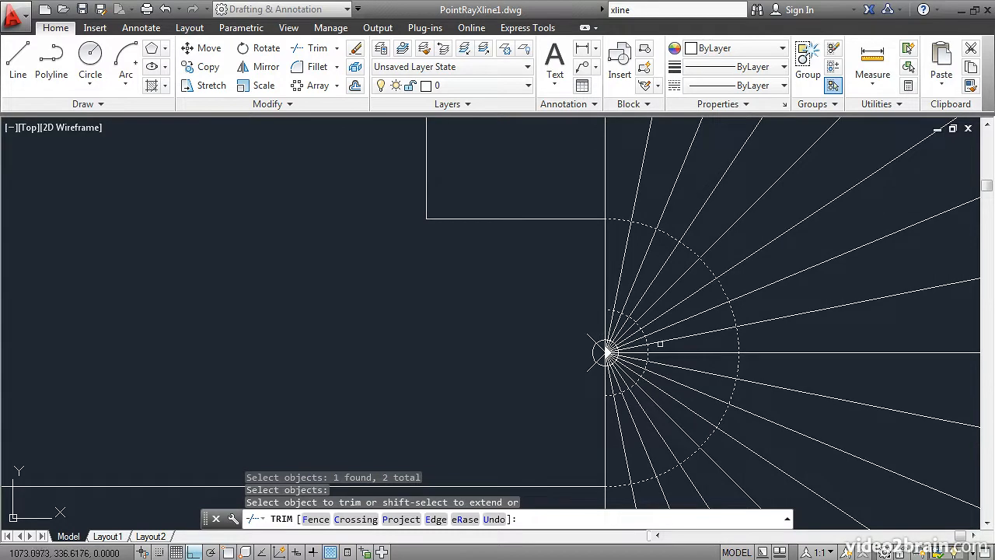
click(605, 187)
click(633, 196)
click(662, 209)
click(697, 216)
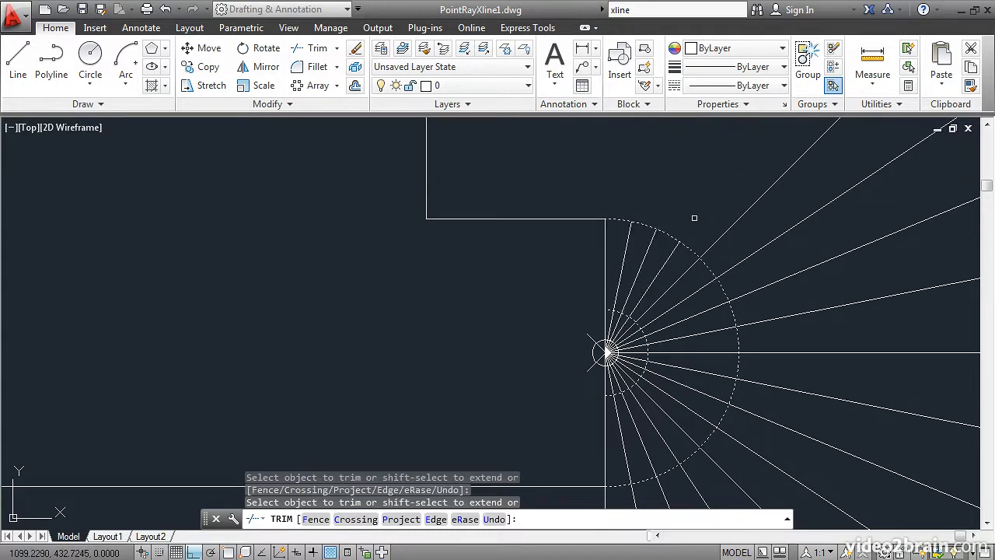
click(855, 326)
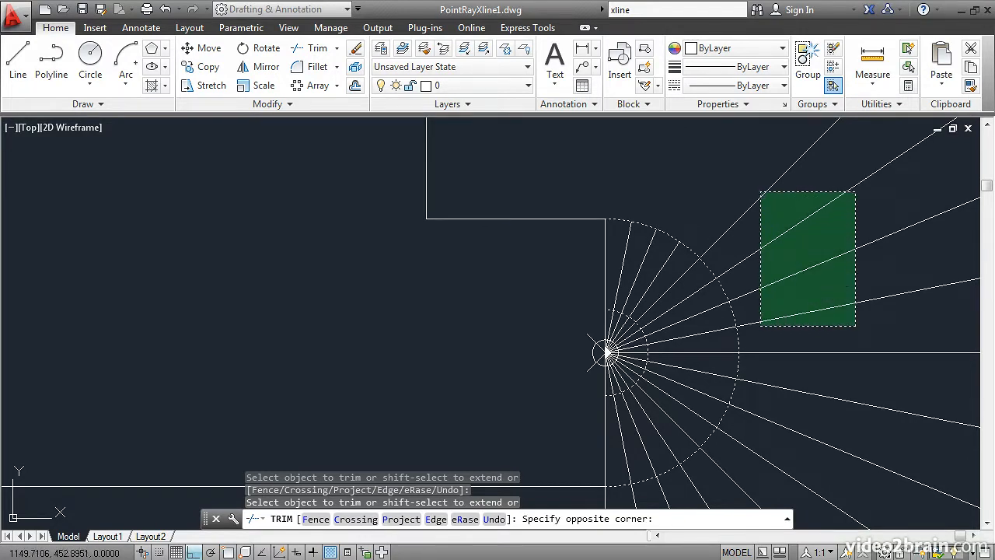
click(760, 191)
- Trim the horizontal ray, the lower-right rays and the vertical downward ray where they extend beyond the outer arc
middle_drag(702, 336, 680, 251)
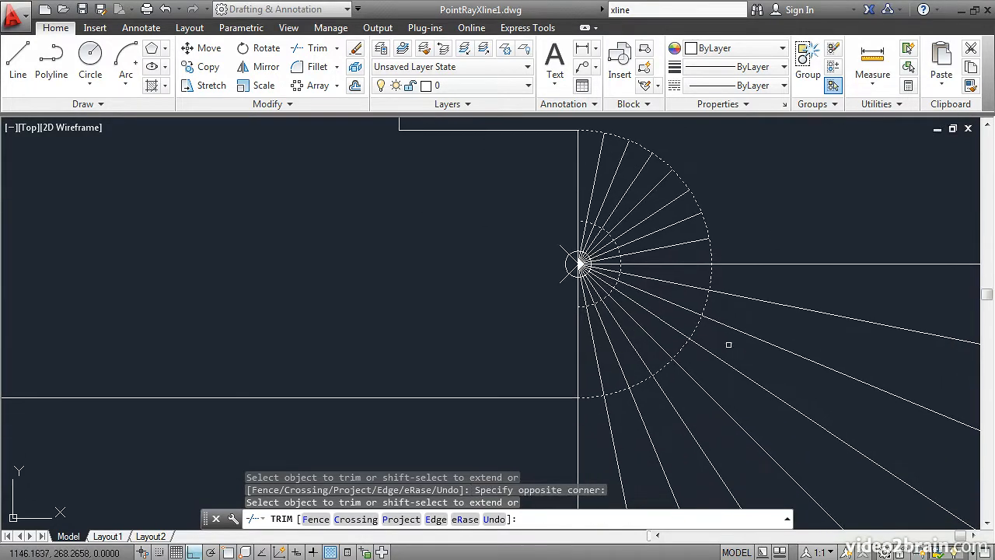
click(845, 478)
click(763, 247)
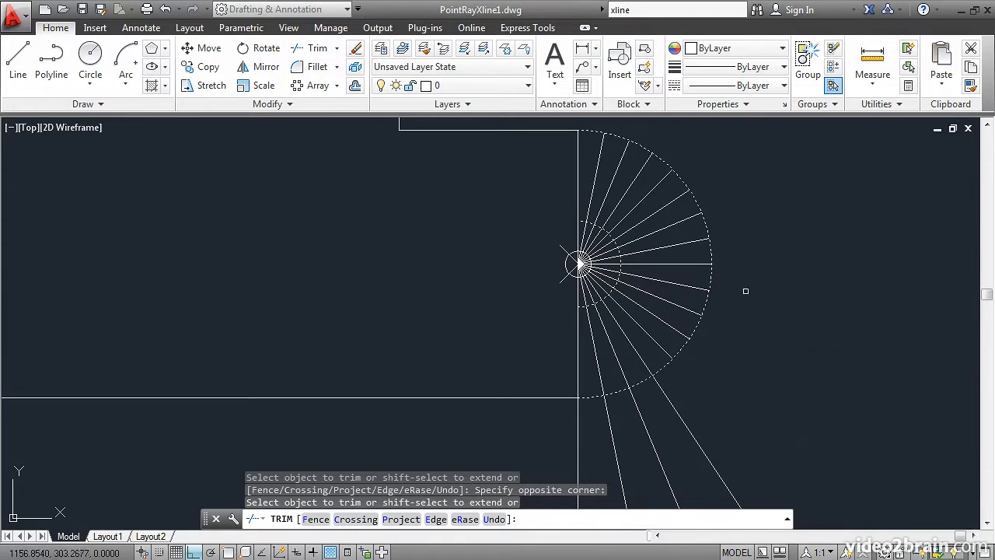
click(747, 479)
click(553, 433)
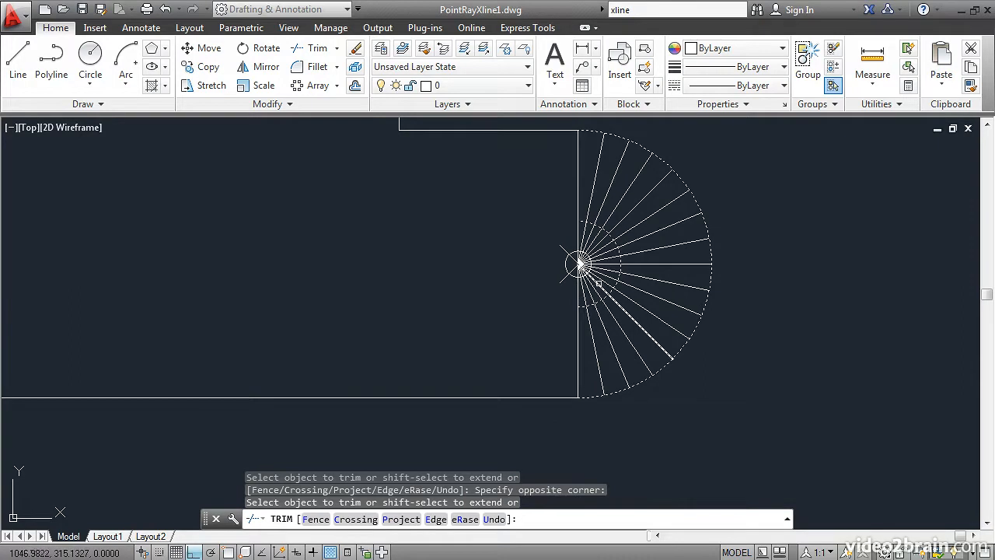
- Trim all ray portions between the point node and the inner arc, and finish with the whole outline in view
scroll(597, 283, up, 2)
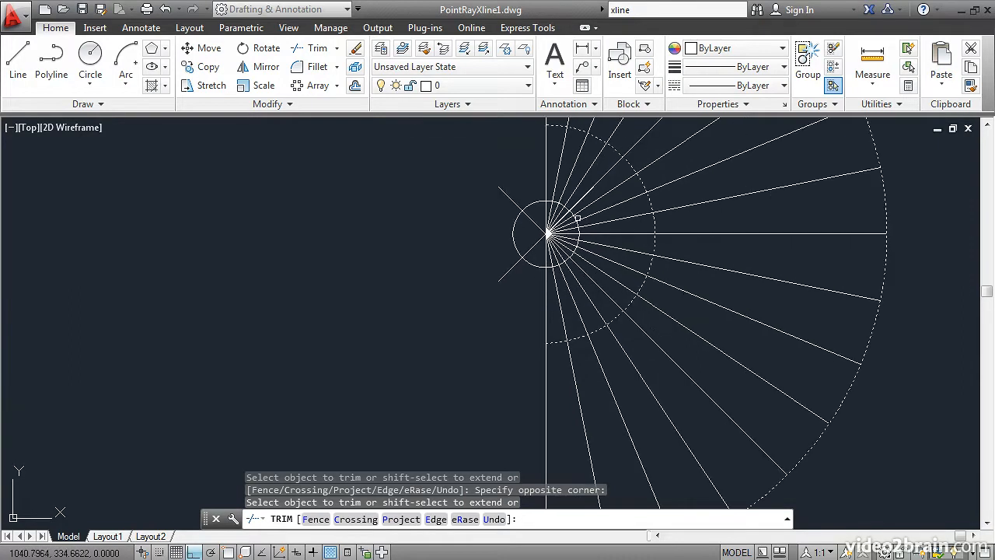
scroll(579, 221, up, 2)
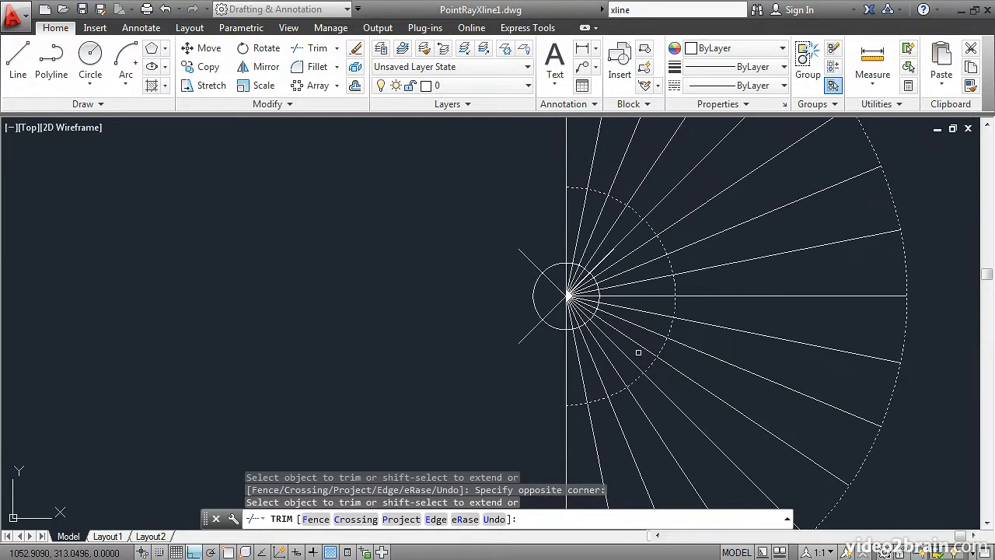
click(639, 355)
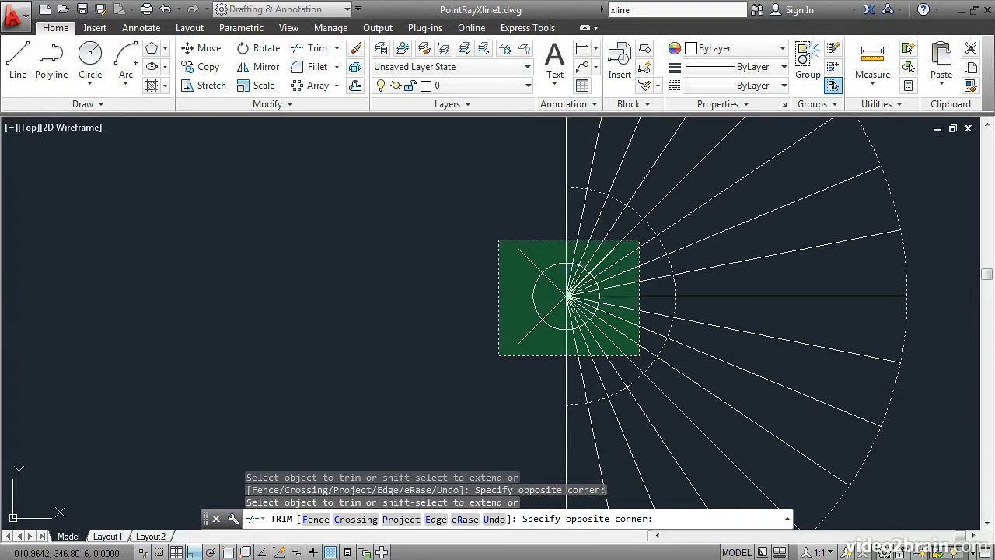
click(498, 240)
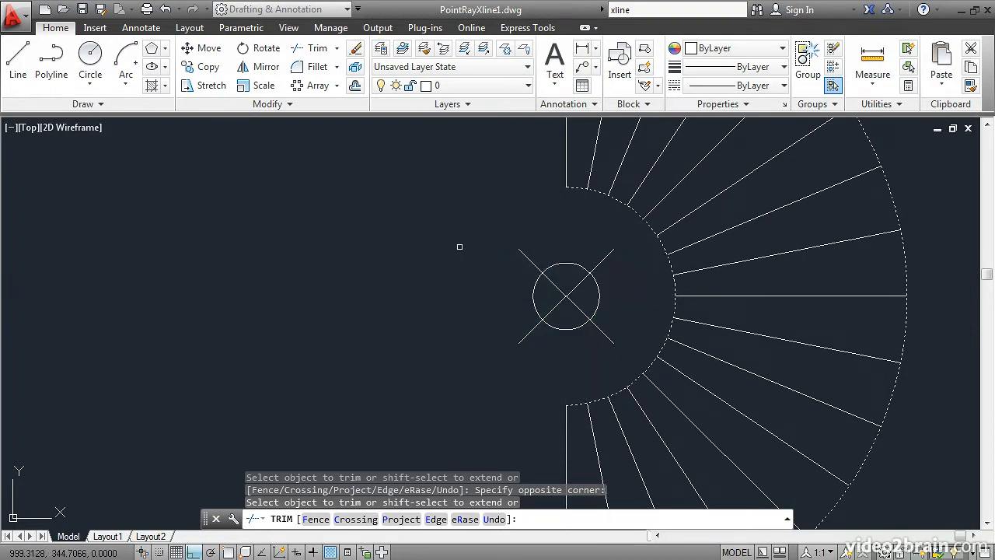
key(Return)
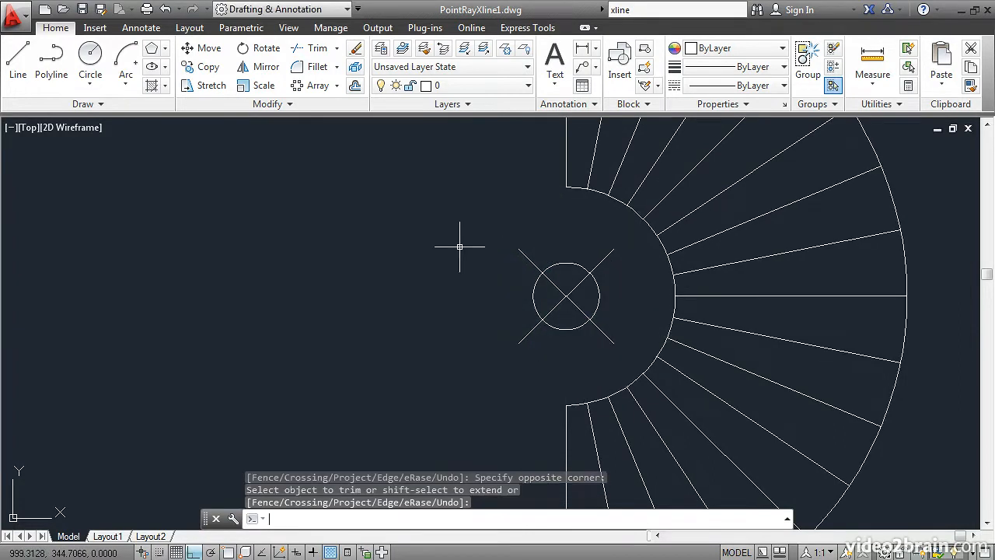
middle_click(459, 247)
middle_click(459, 246)
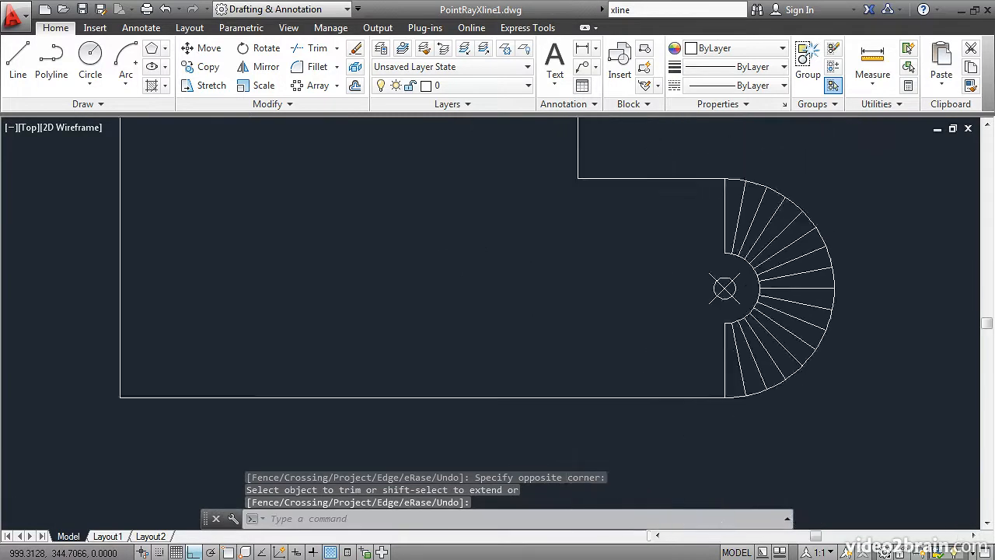
middle_drag(583, 256, 466, 306)
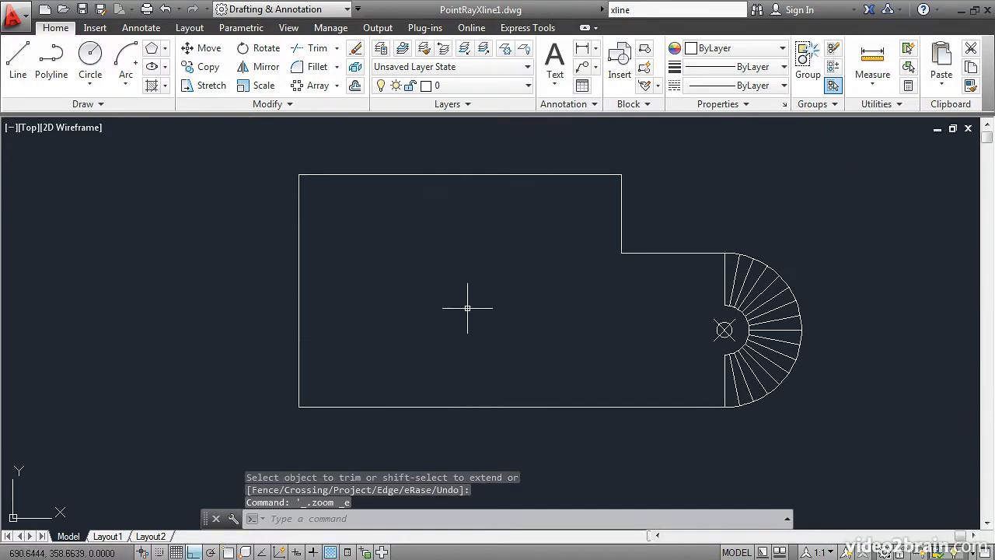